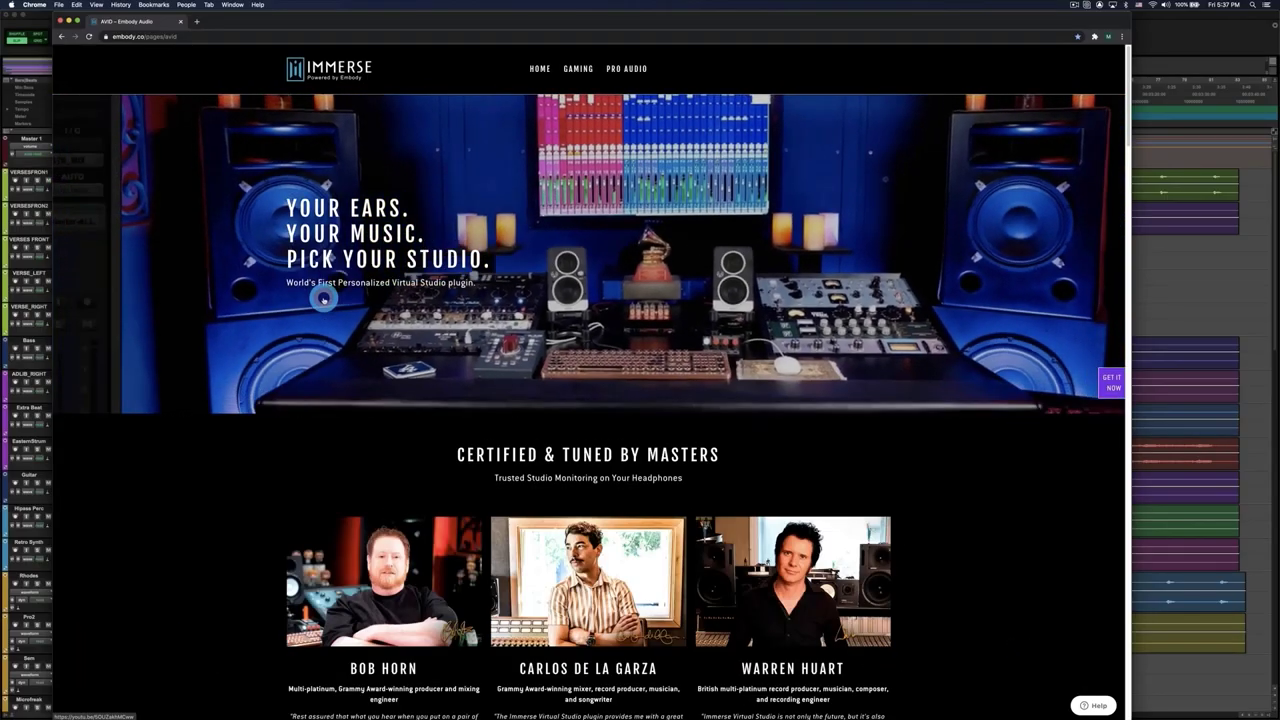
# Download the Mac .pkg installer for the free 14-day Immerse Virtual Studio trial, set to open when finished.
pyautogui.click(1108, 383)
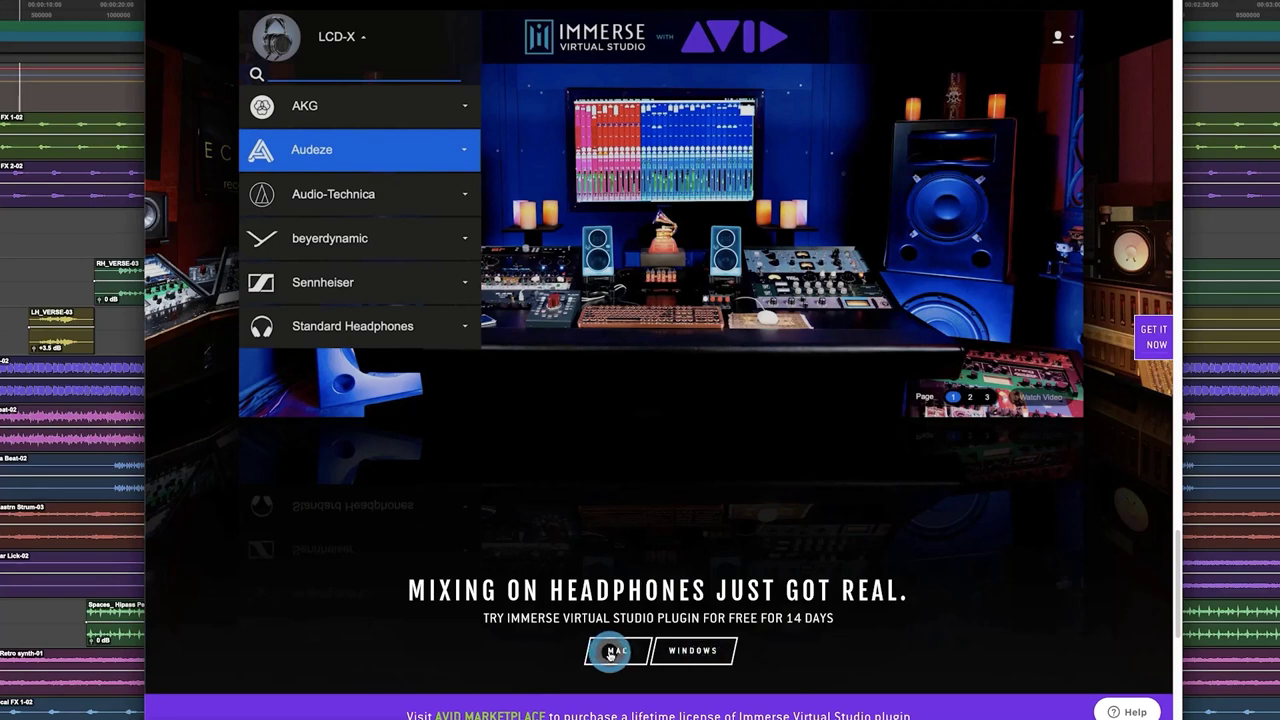
pyautogui.click(610, 652)
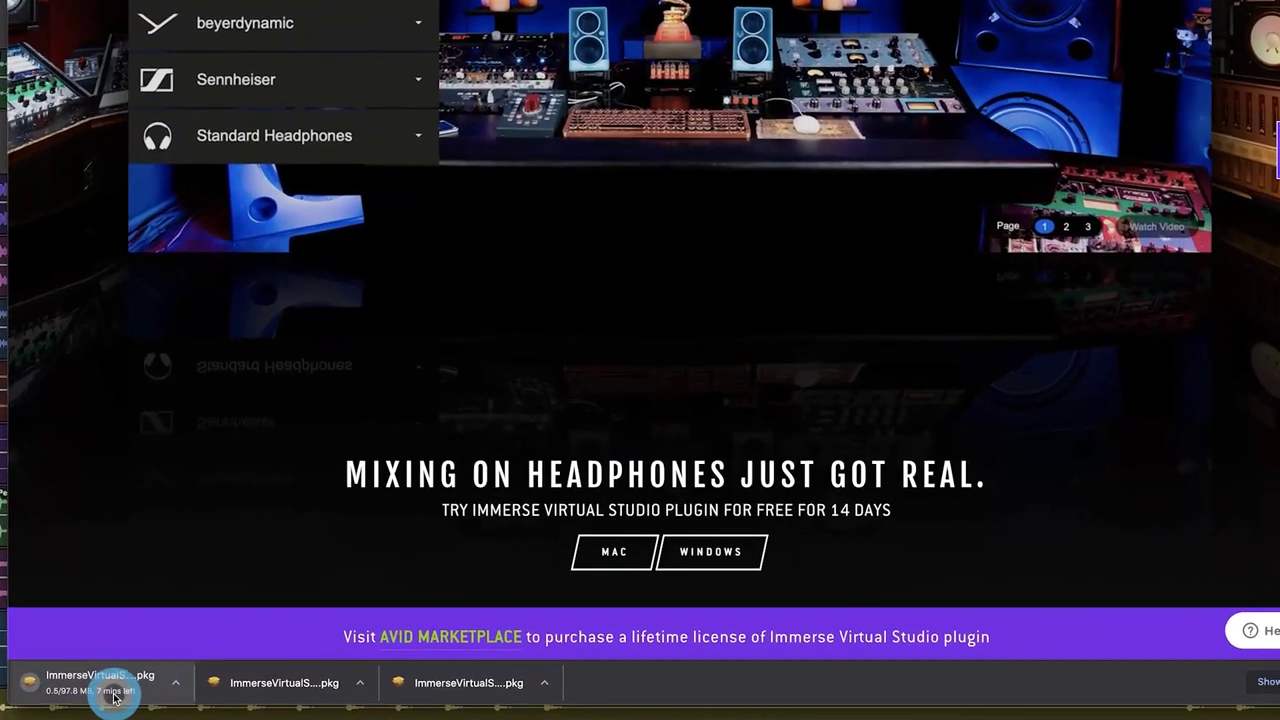
pyautogui.click(112, 697)
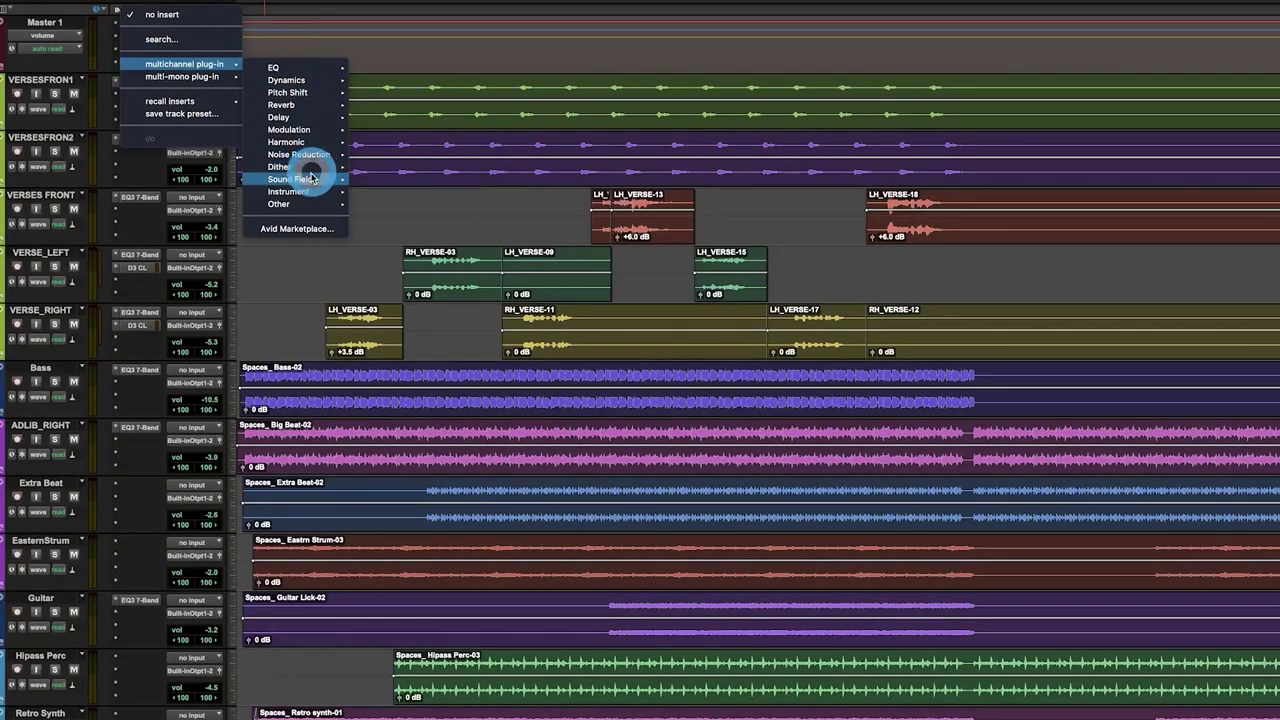
# Insert Immerse Virtual Studio (Avid) stereo from Sound Field on the Master 1 track.
pyautogui.moveTo(311, 180)
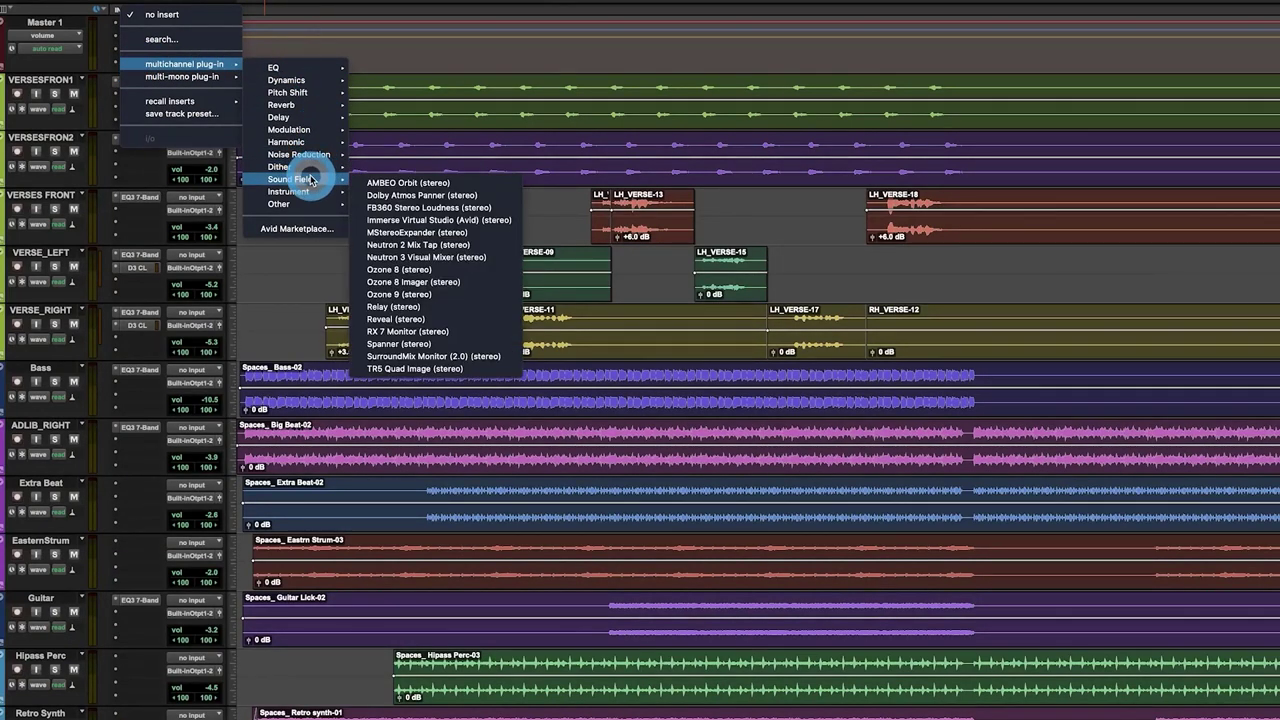
pyautogui.click(487, 220)
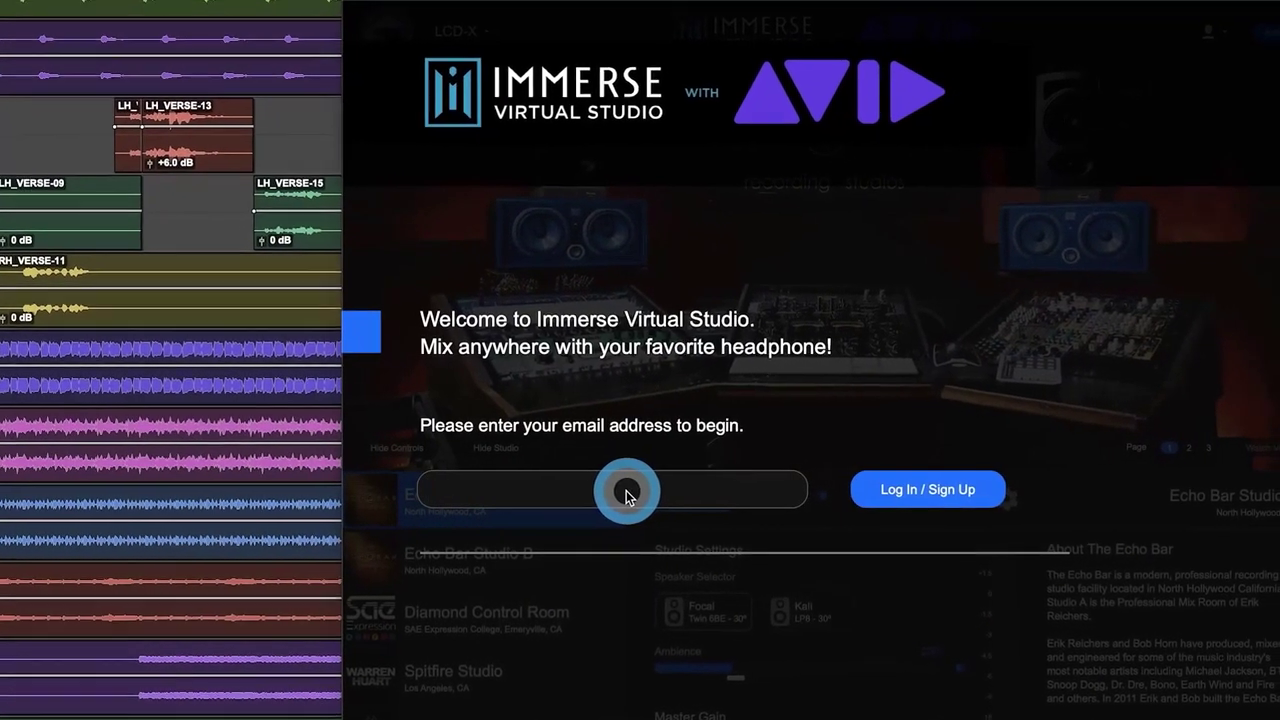
# Sign in to Immerse with the account e-mail address and the emailed verification PIN.
pyautogui.click(662, 491)
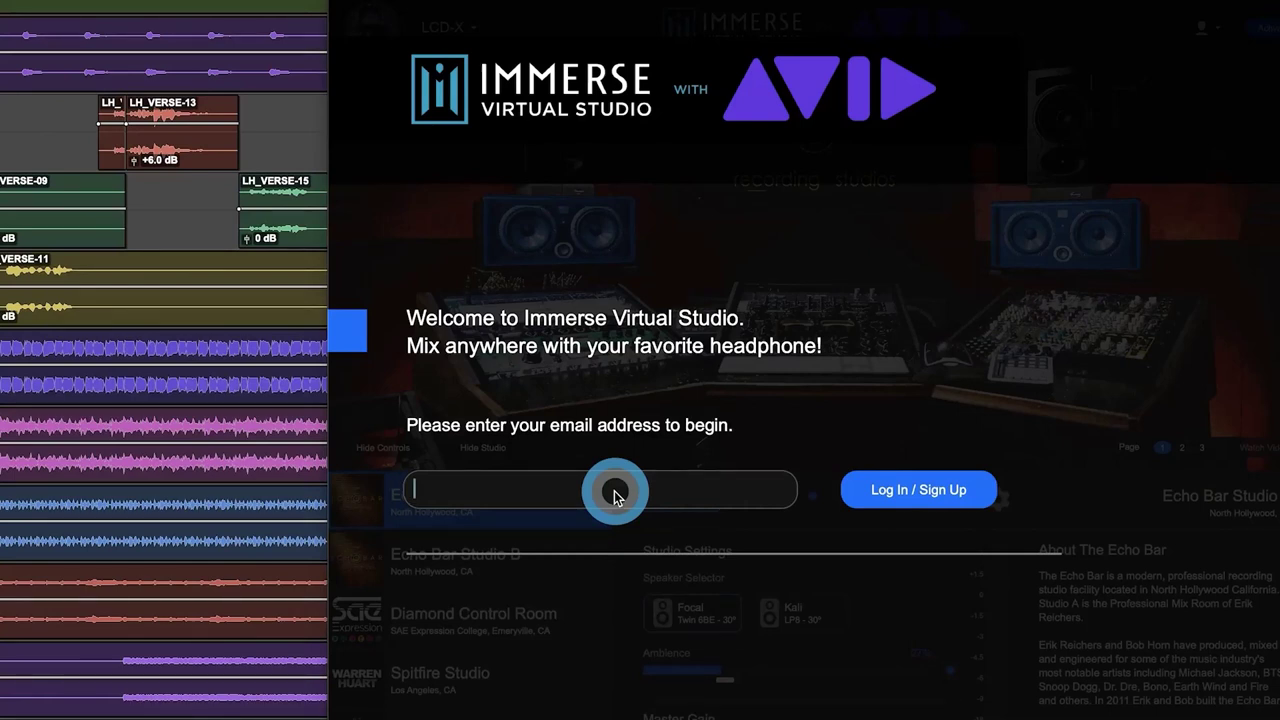
pyautogui.write('email@')
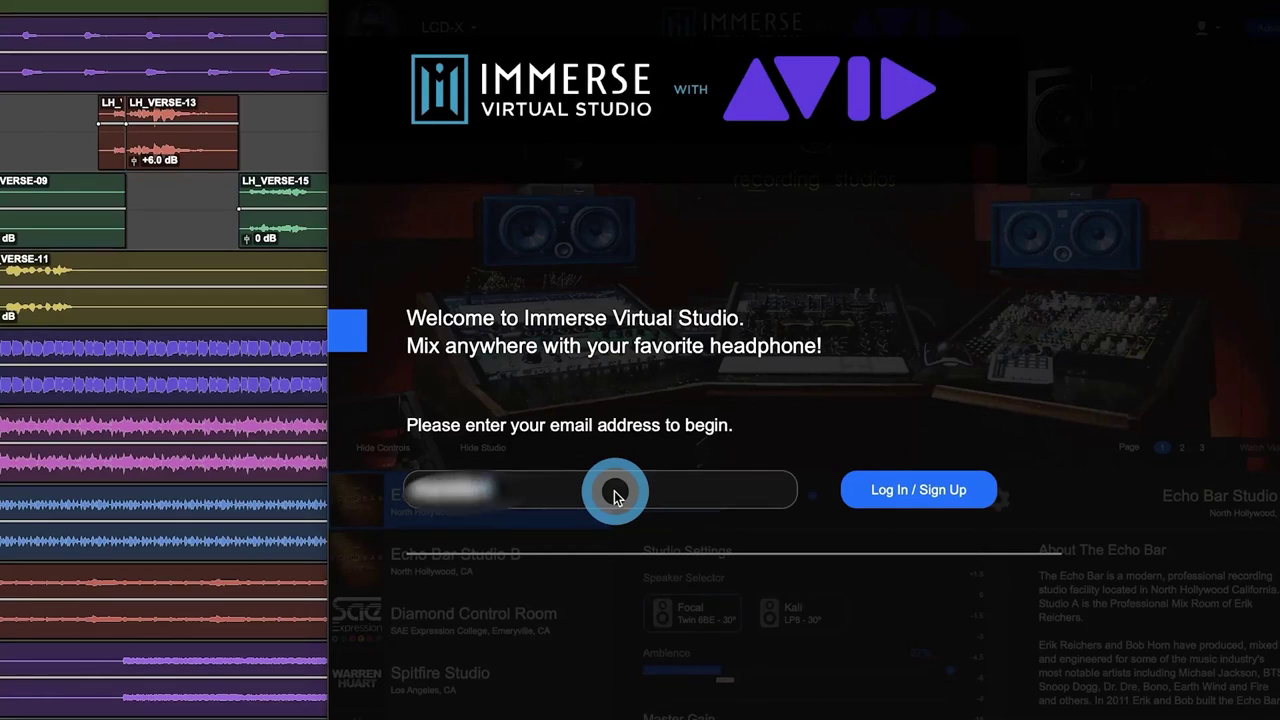
pyautogui.write('gma')
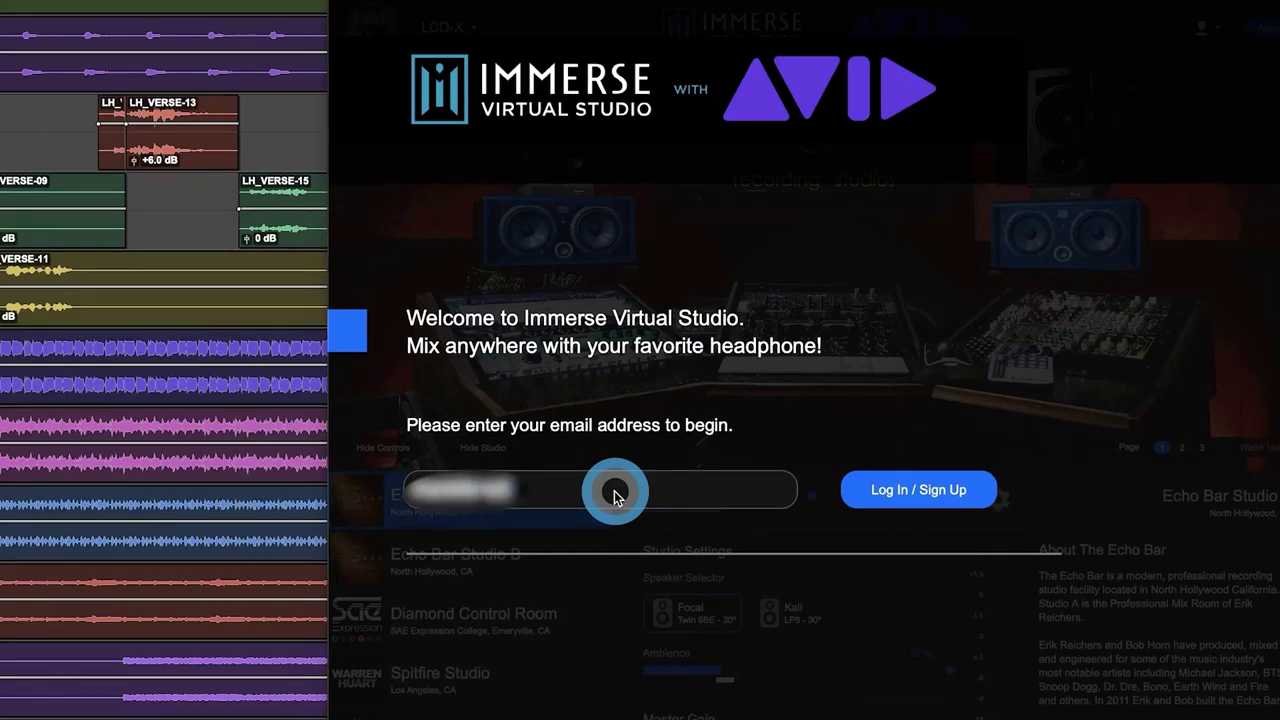
pyautogui.write('il@')
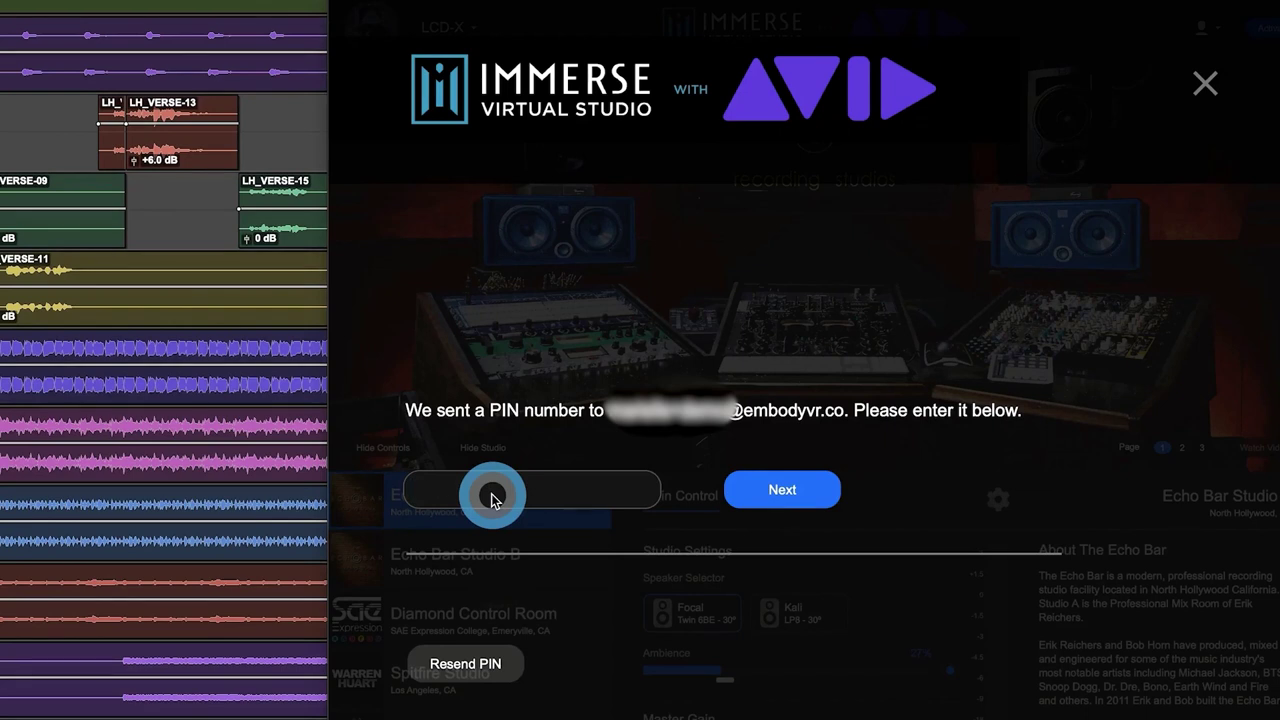
pyautogui.press('super+v')
pyautogui.click(760, 500)
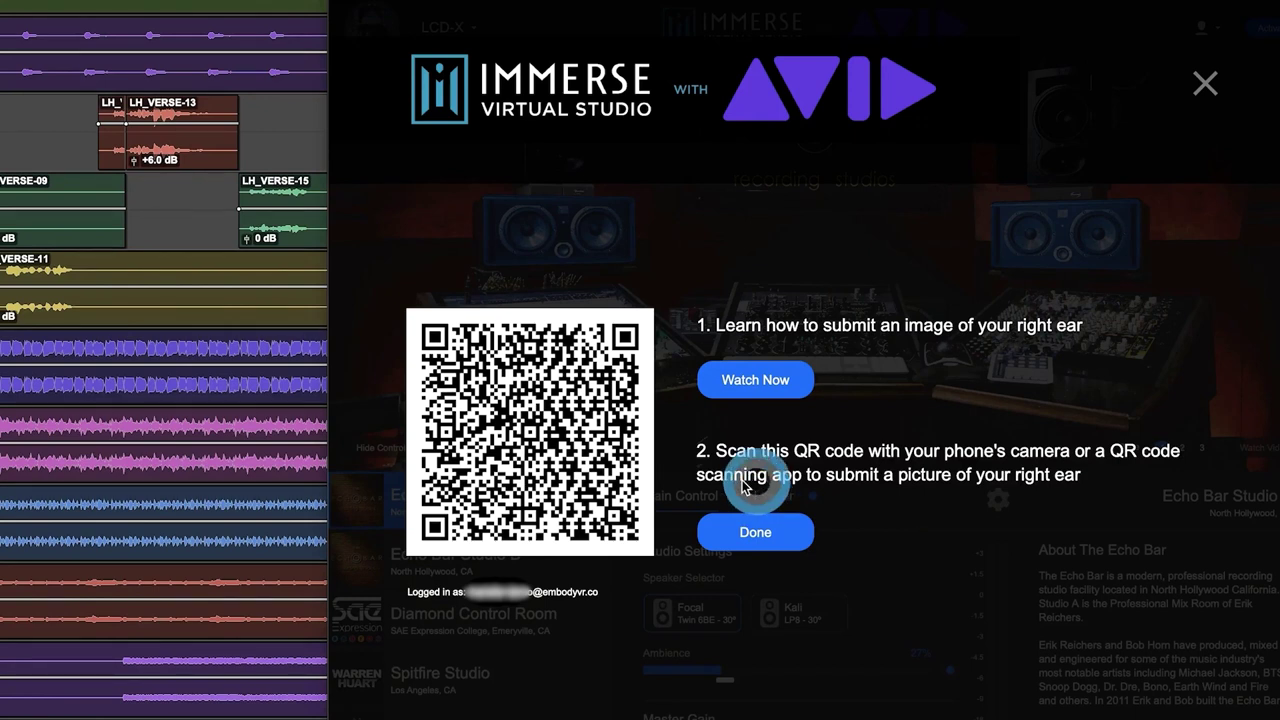
# Watch the ear-photo guide, submit the right-ear photo by phone, and confirm with Done.
pyautogui.click(738, 377)
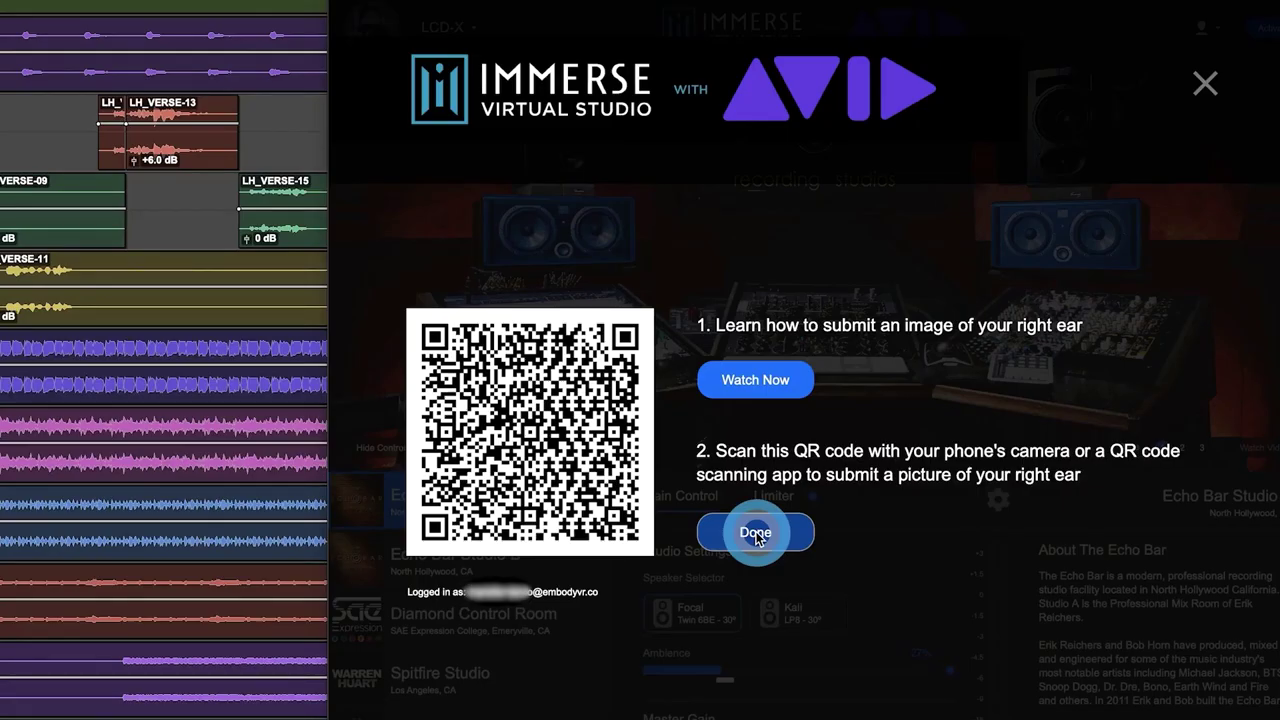
pyautogui.click(757, 537)
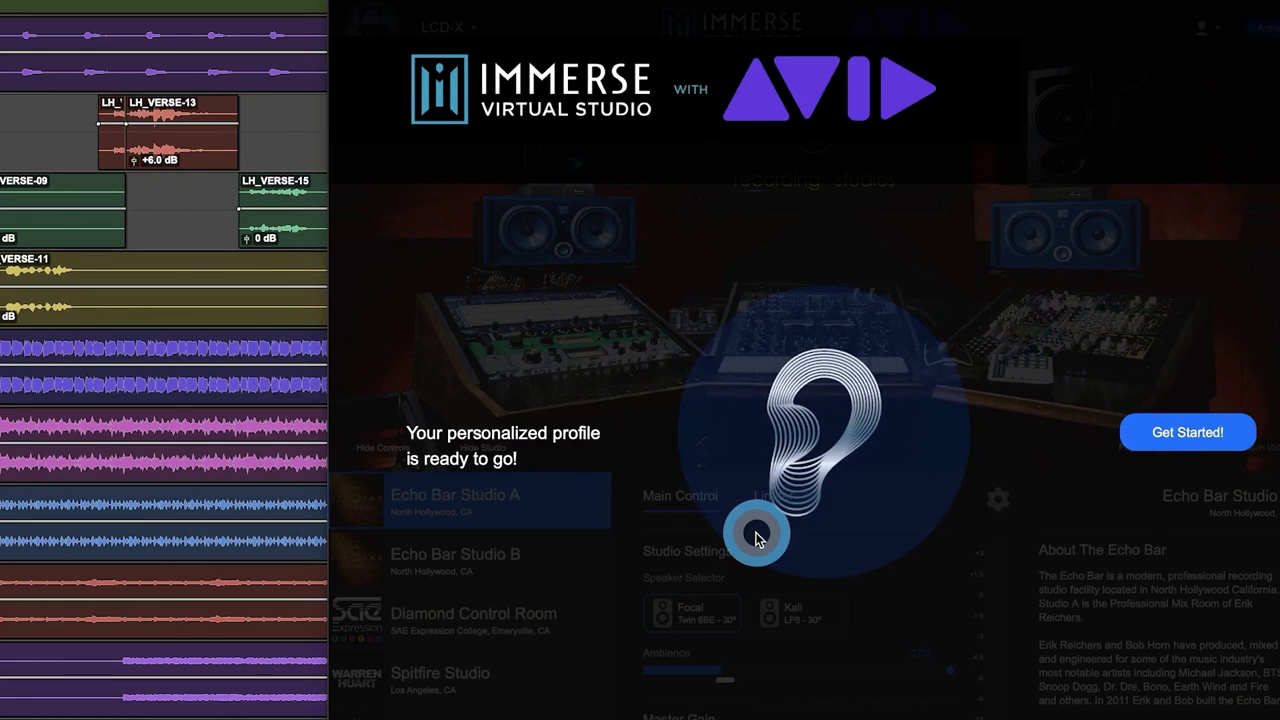
# Enter Echo Bar Studio A and expand Standard Headphones Models 1–4 in the LCD-X headphone dropdown.
pyautogui.click(1195, 434)
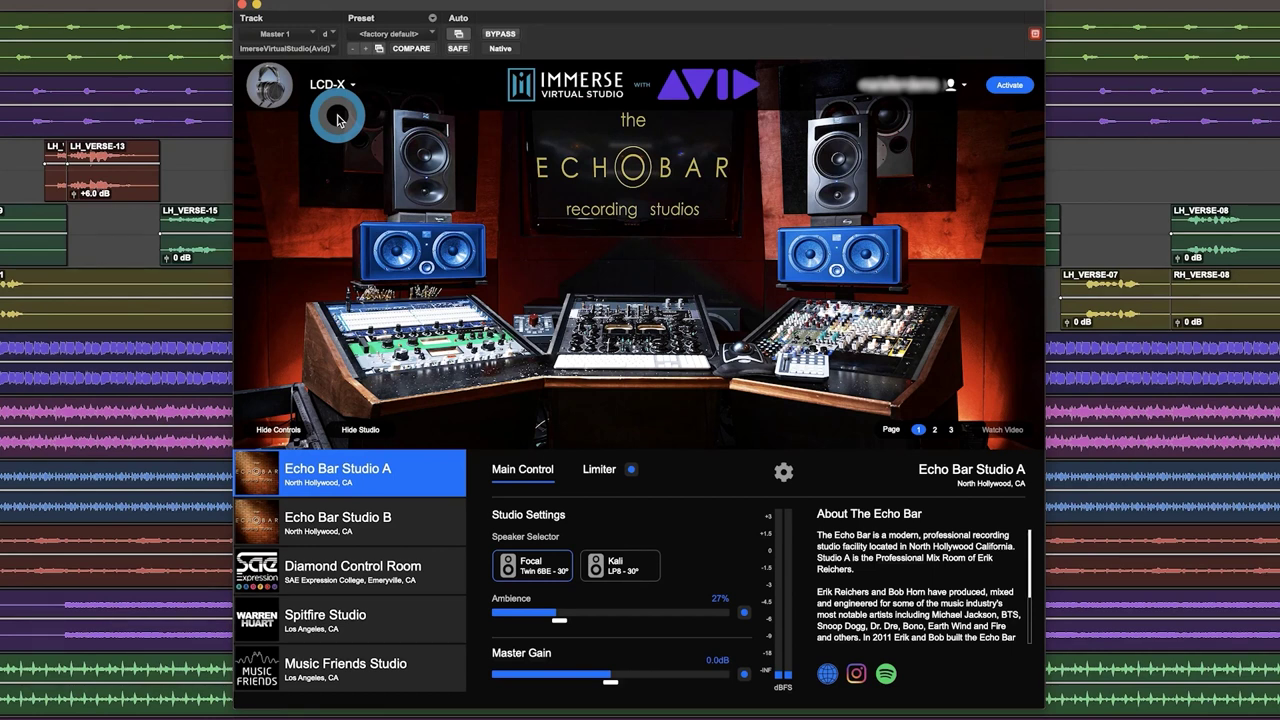
pyautogui.click(336, 86)
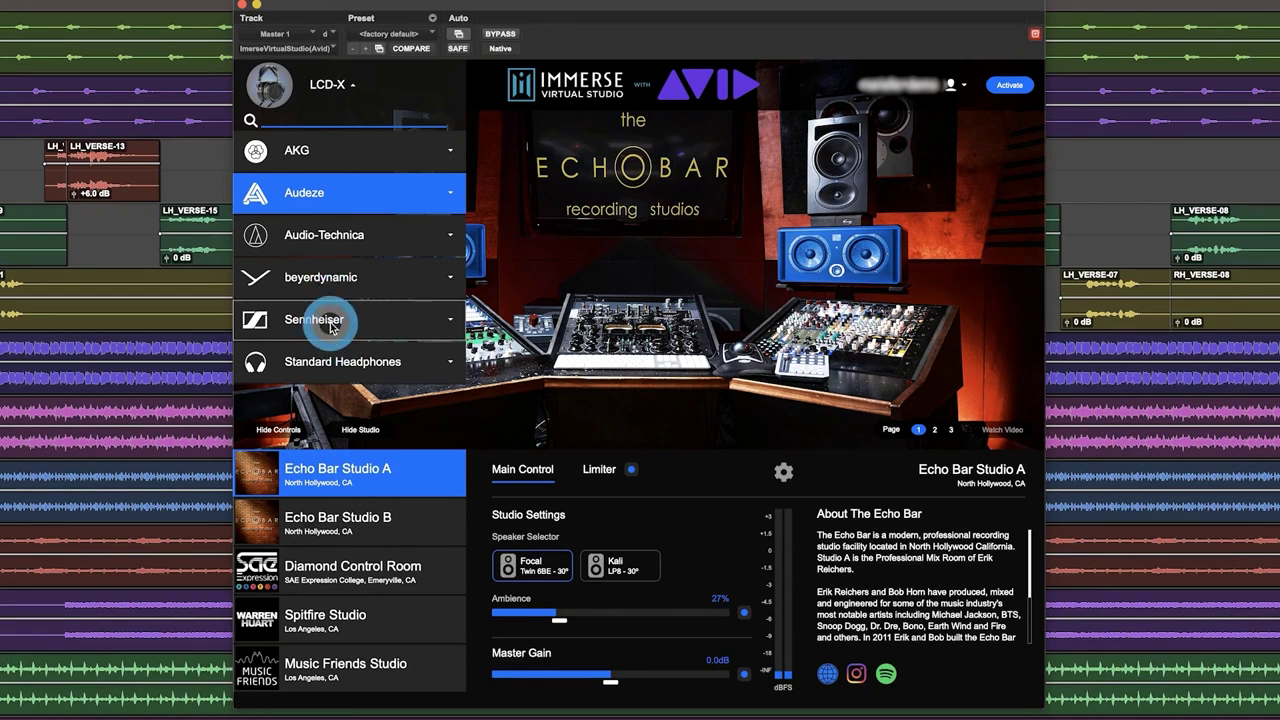
pyautogui.click(324, 358)
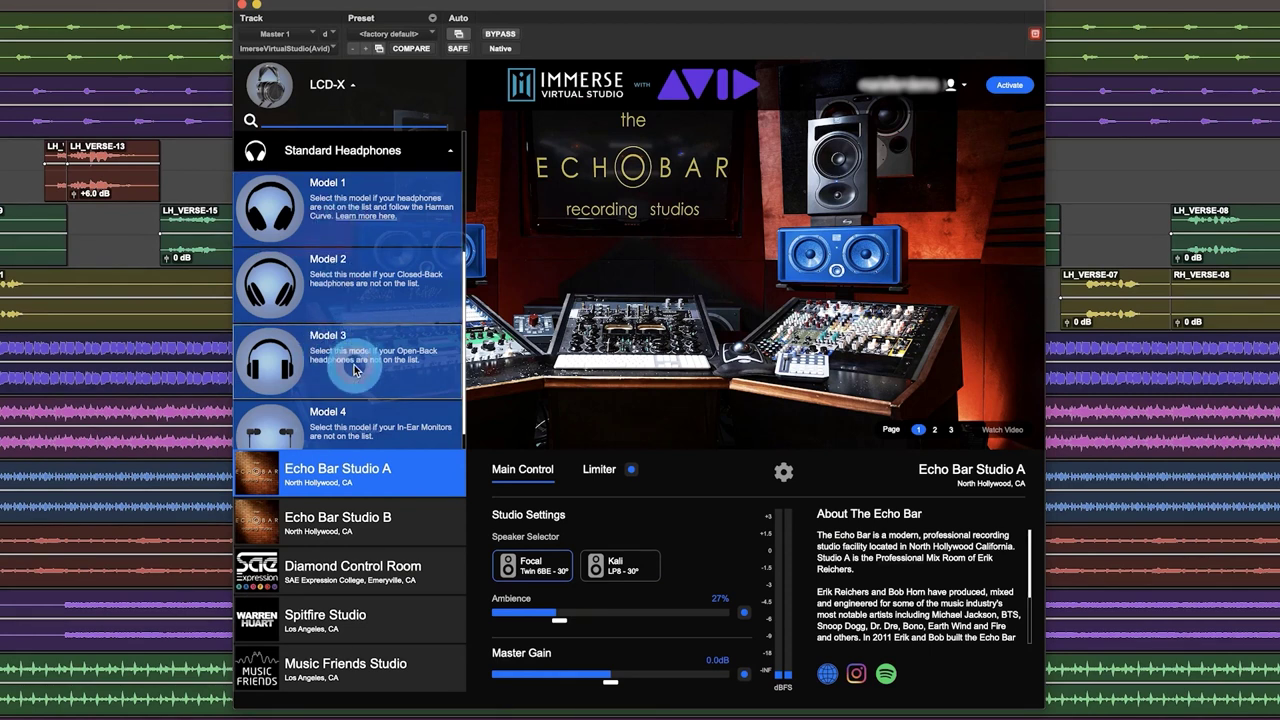
pyautogui.scroll(-1, 355, 370)
pyautogui.scroll(-1, 355, 370)
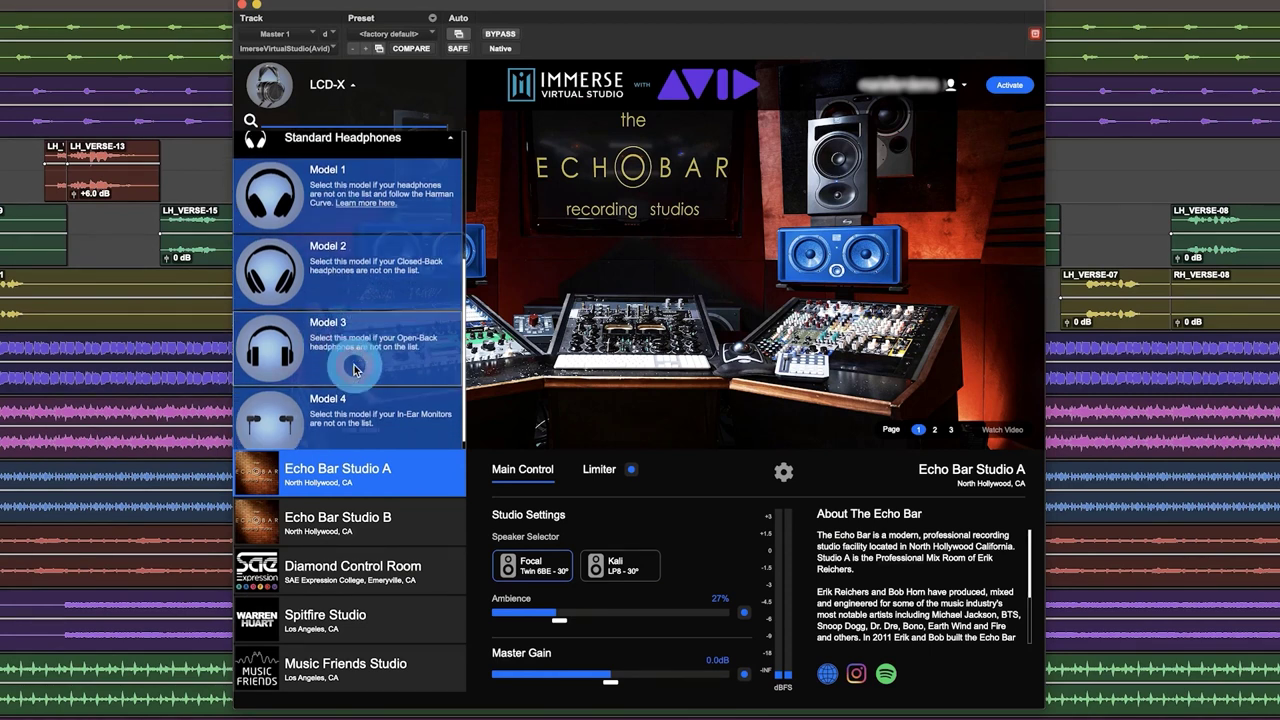
# Close the headphone list, hide and restore the controls and studio image, then select Diamond Control Room.
pyautogui.click(354, 368)
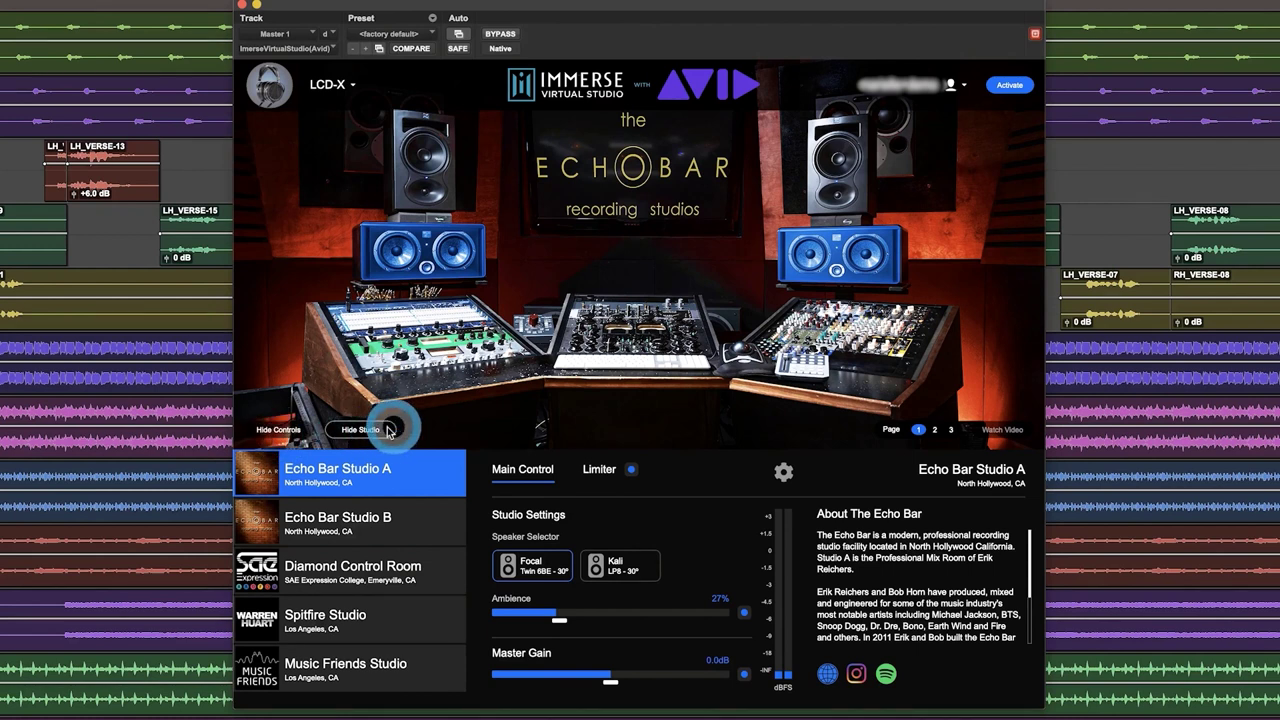
pyautogui.click(277, 431)
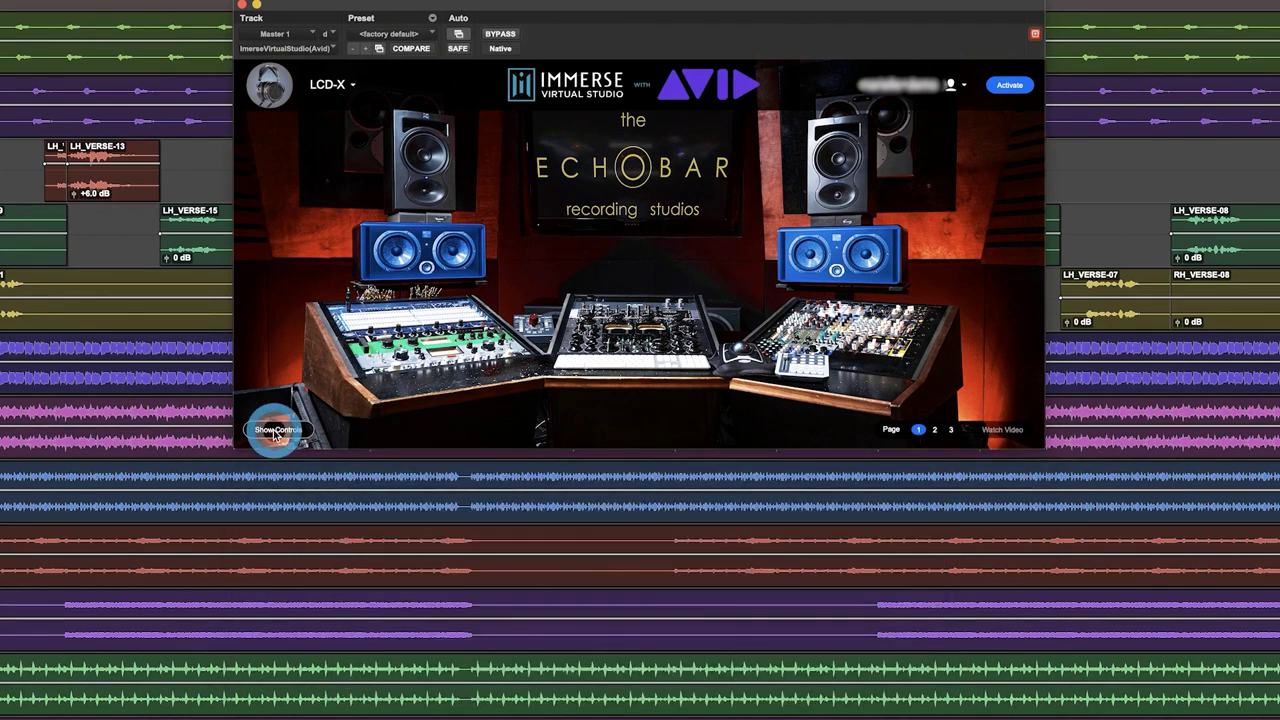
pyautogui.click(277, 431)
pyautogui.click(376, 429)
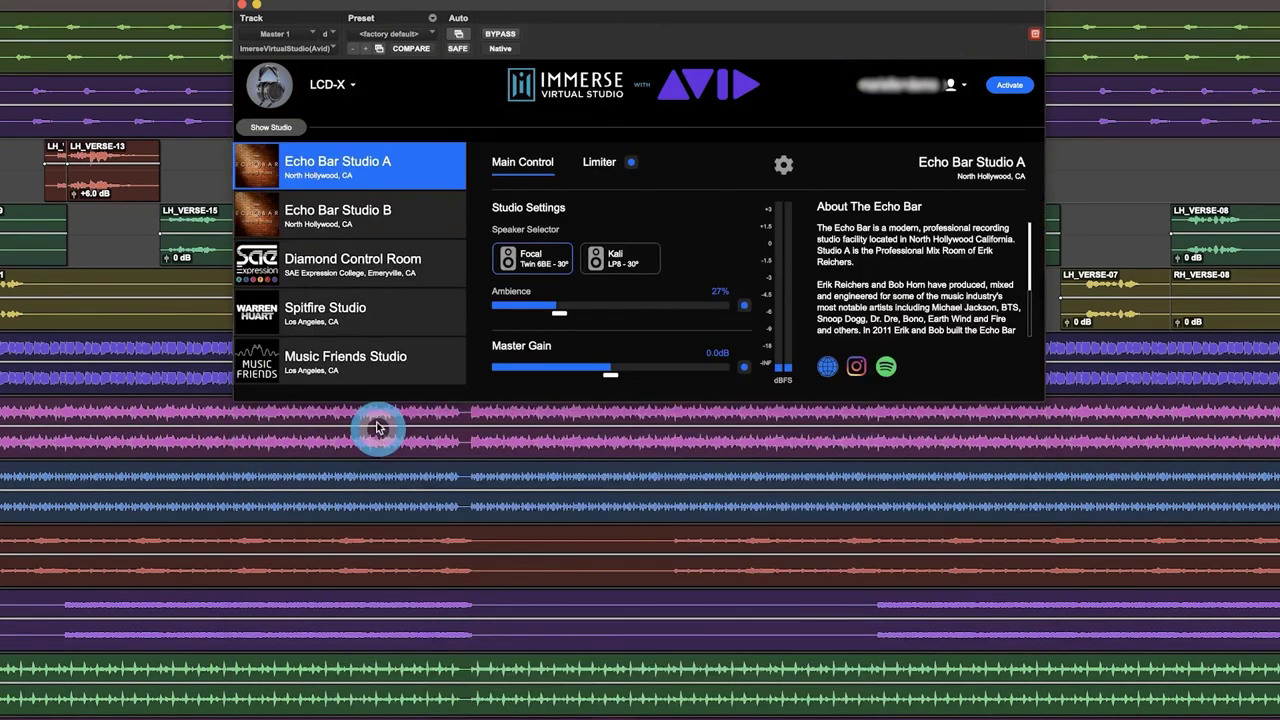
pyautogui.click(277, 132)
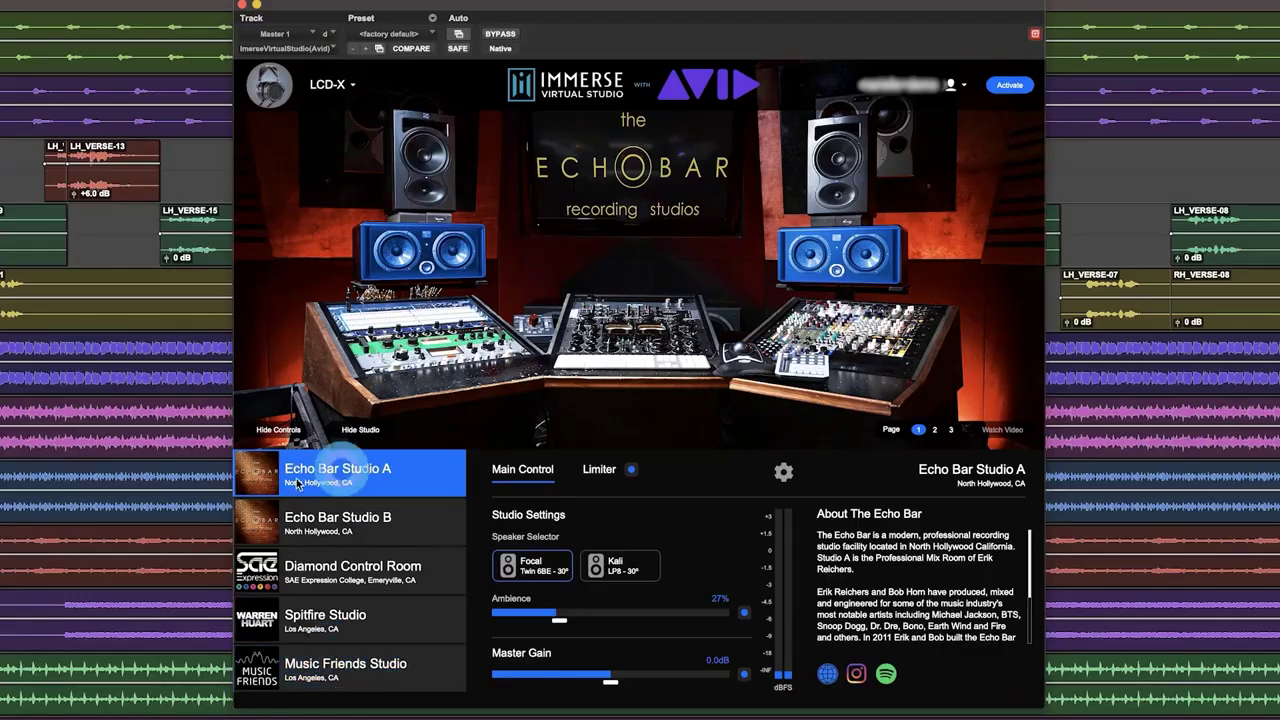
pyautogui.click(325, 567)
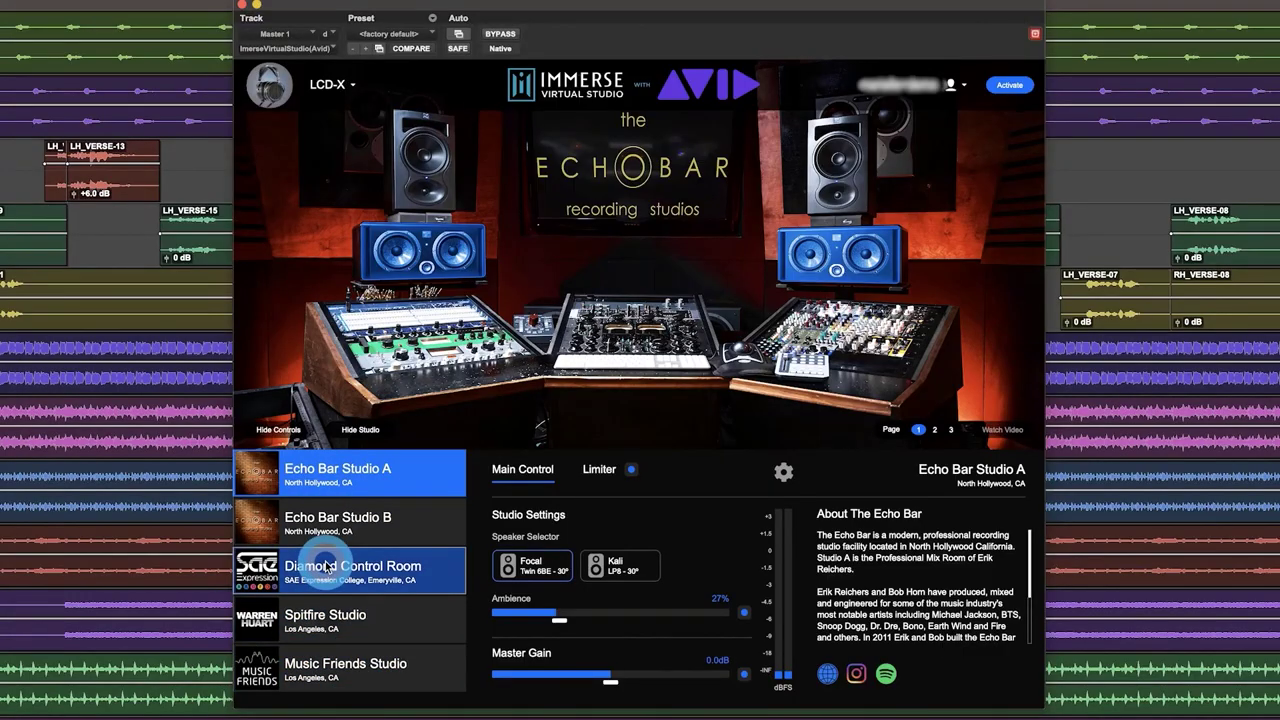
# Return to Echo Bar Studio A and select the speakers pictured in its photo.
pyautogui.click(321, 462)
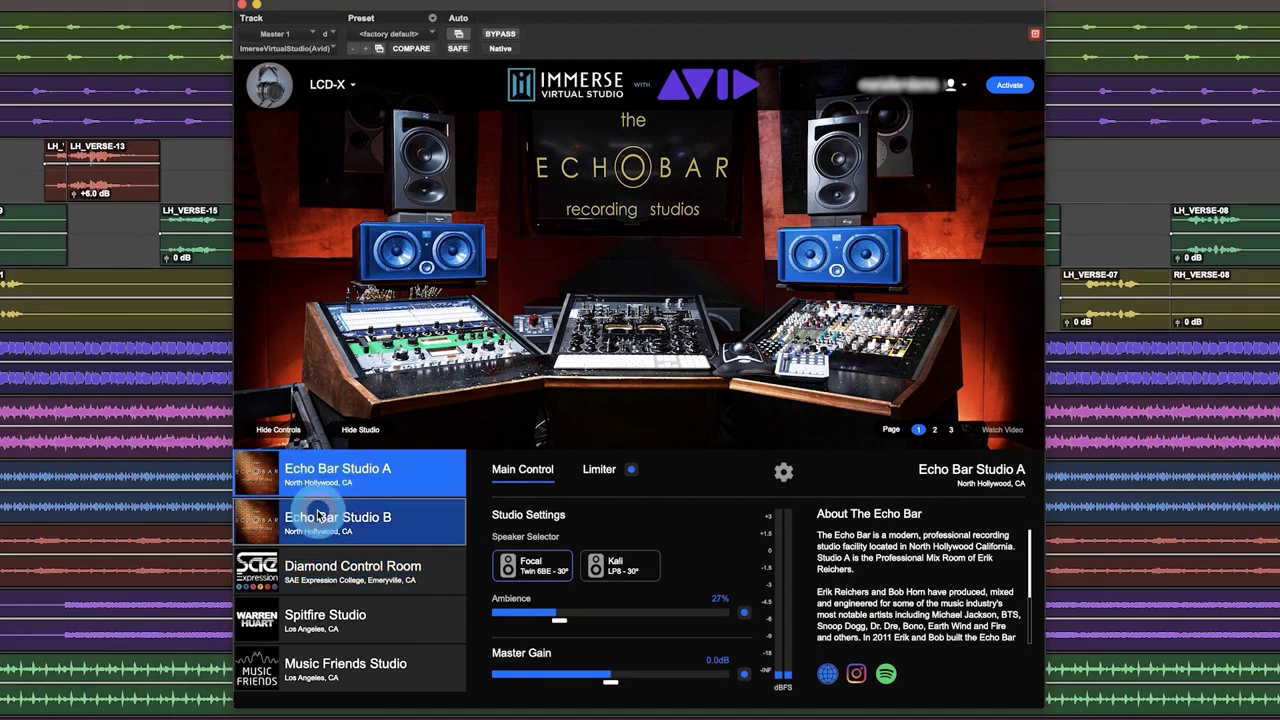
pyautogui.click(313, 482)
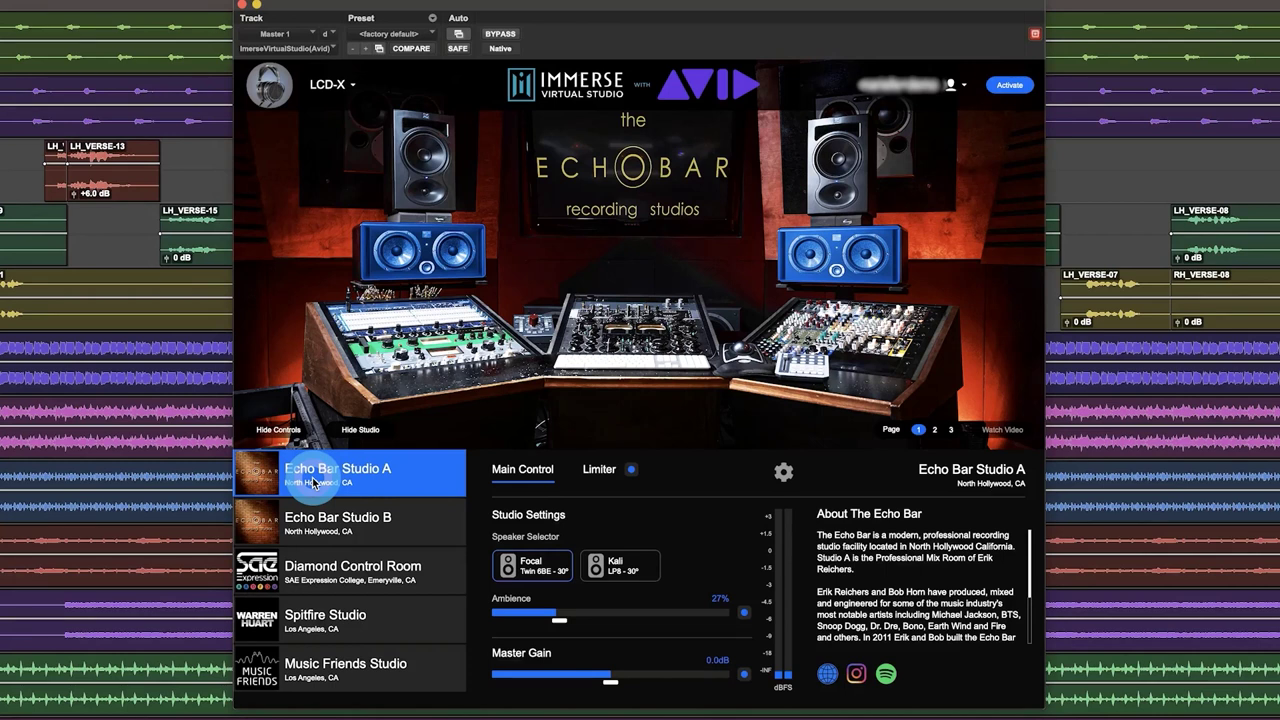
pyautogui.click(421, 173)
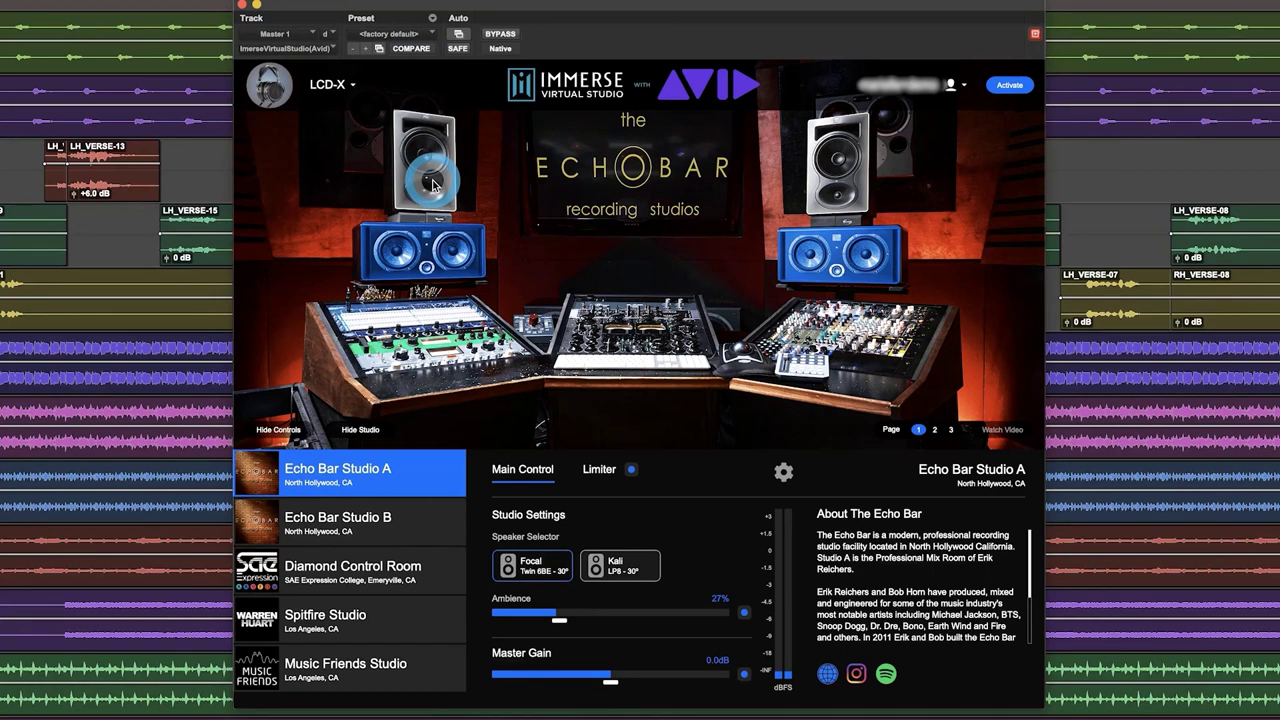
# Page through Studio A's photo and Erik Reichers bio pages, then load Echo Bar Studio B.
pyautogui.click(934, 429)
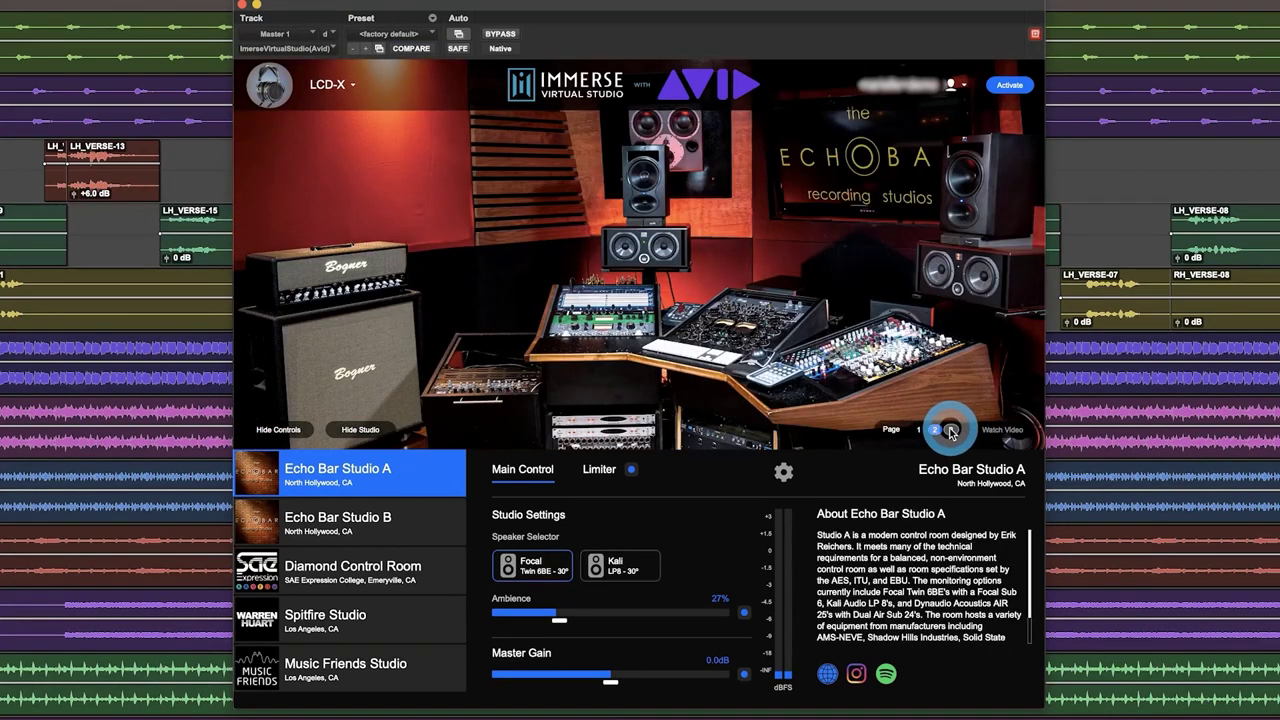
pyautogui.click(950, 430)
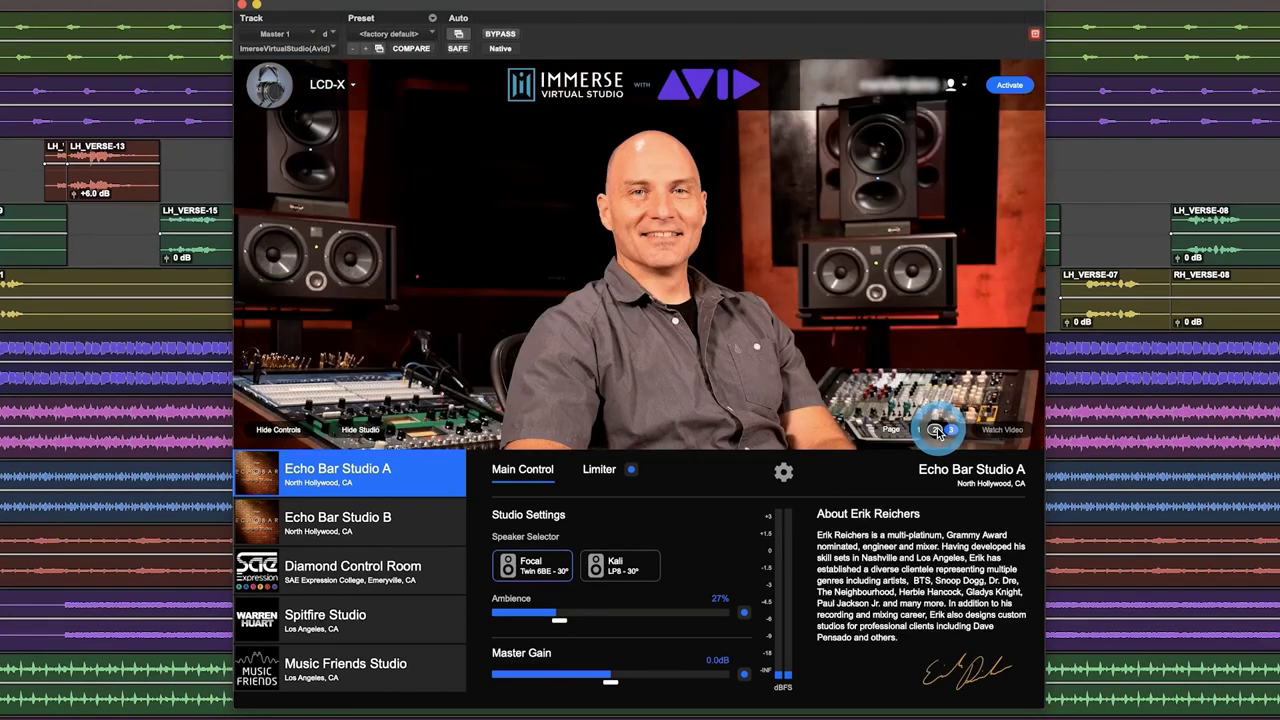
pyautogui.click(935, 430)
pyautogui.click(918, 429)
pyautogui.click(951, 430)
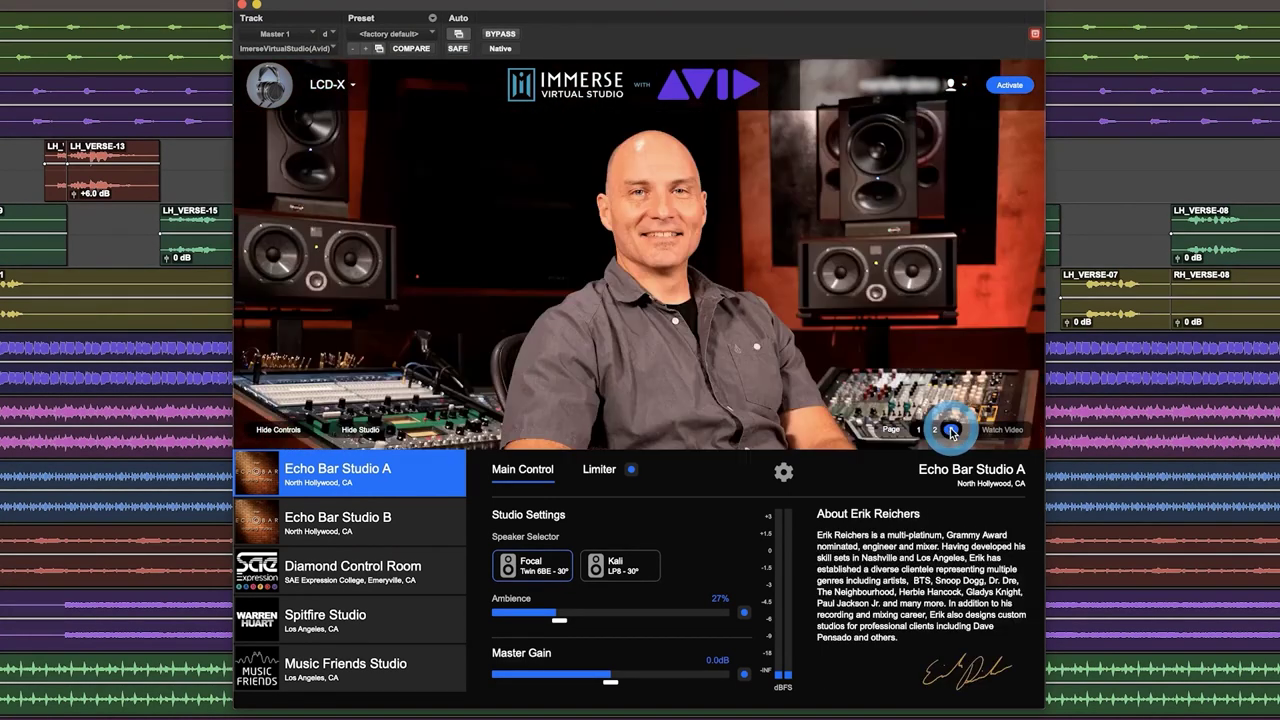
pyautogui.click(422, 531)
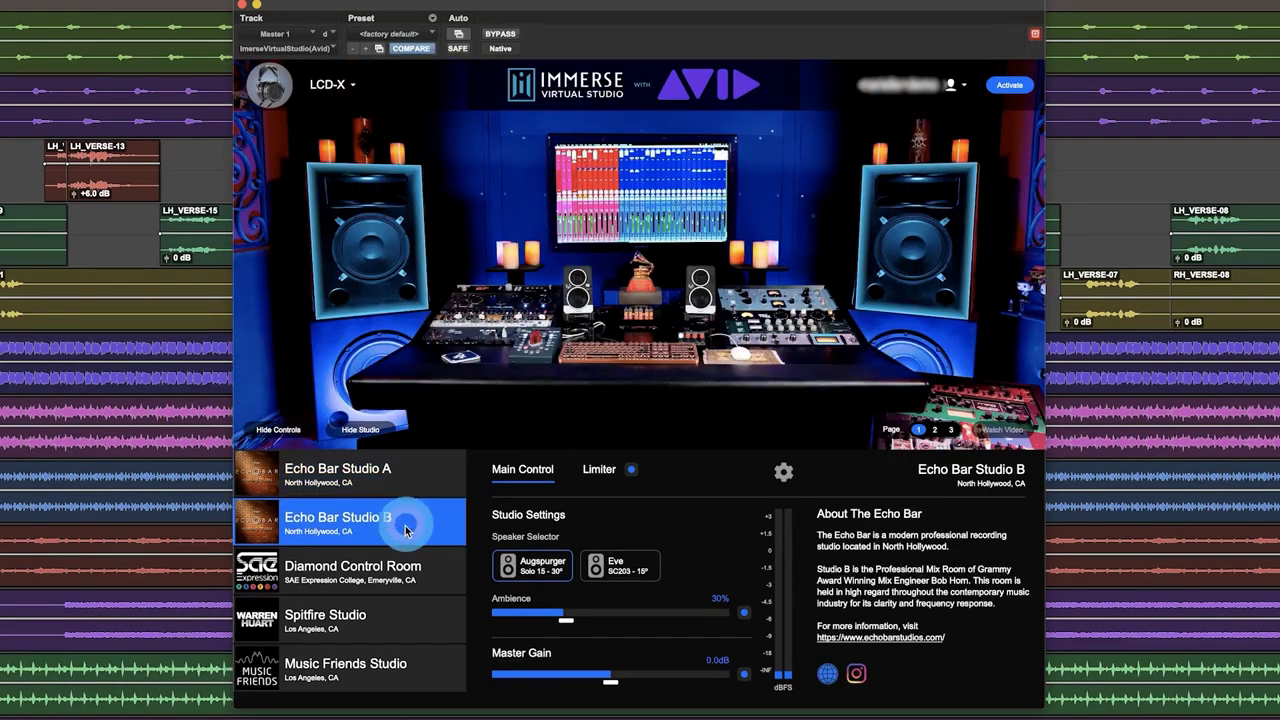
# View Studio B's Bob Horn page and switch between Eve and Augspurger speakers, ending on Eve.
pyautogui.click(938, 432)
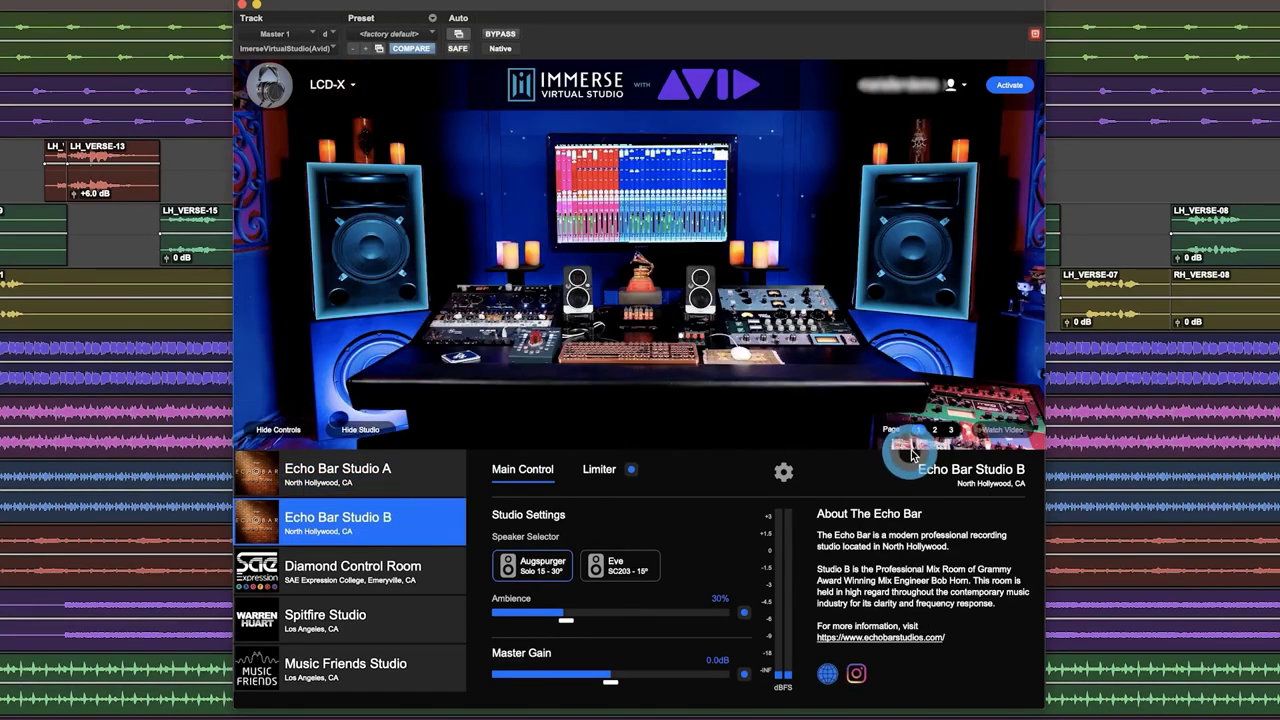
pyautogui.click(949, 430)
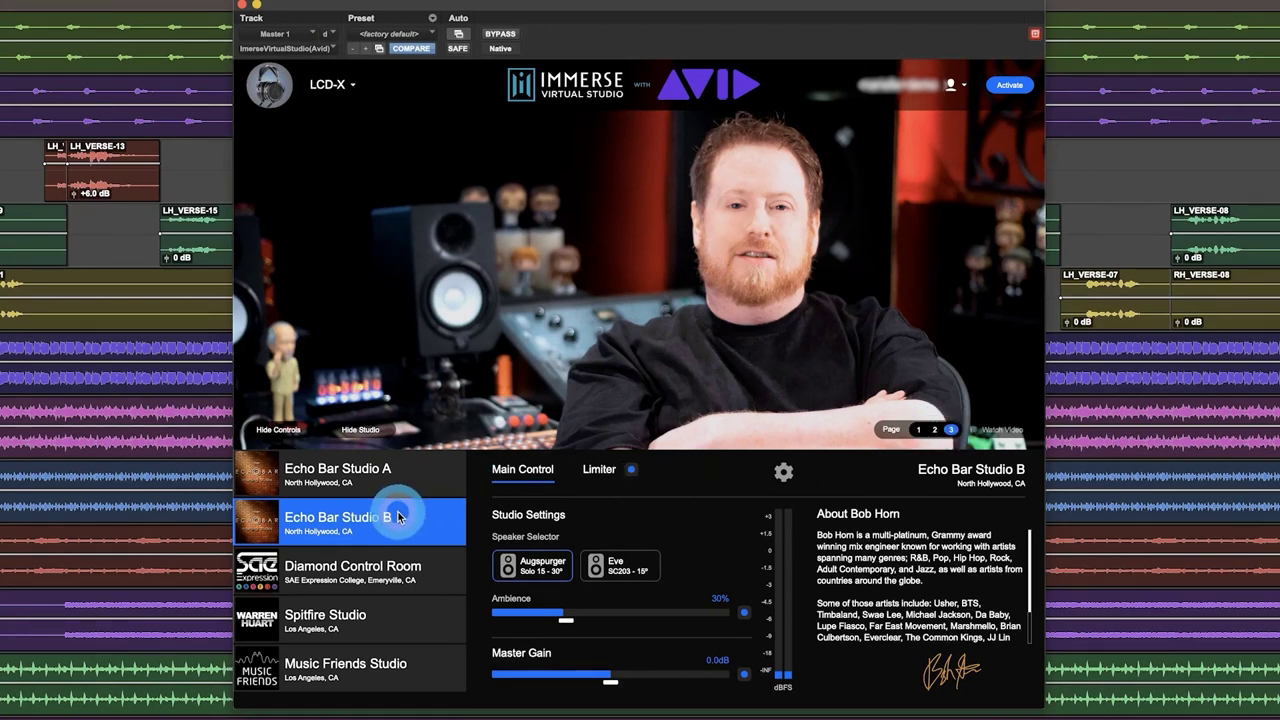
pyautogui.click(605, 565)
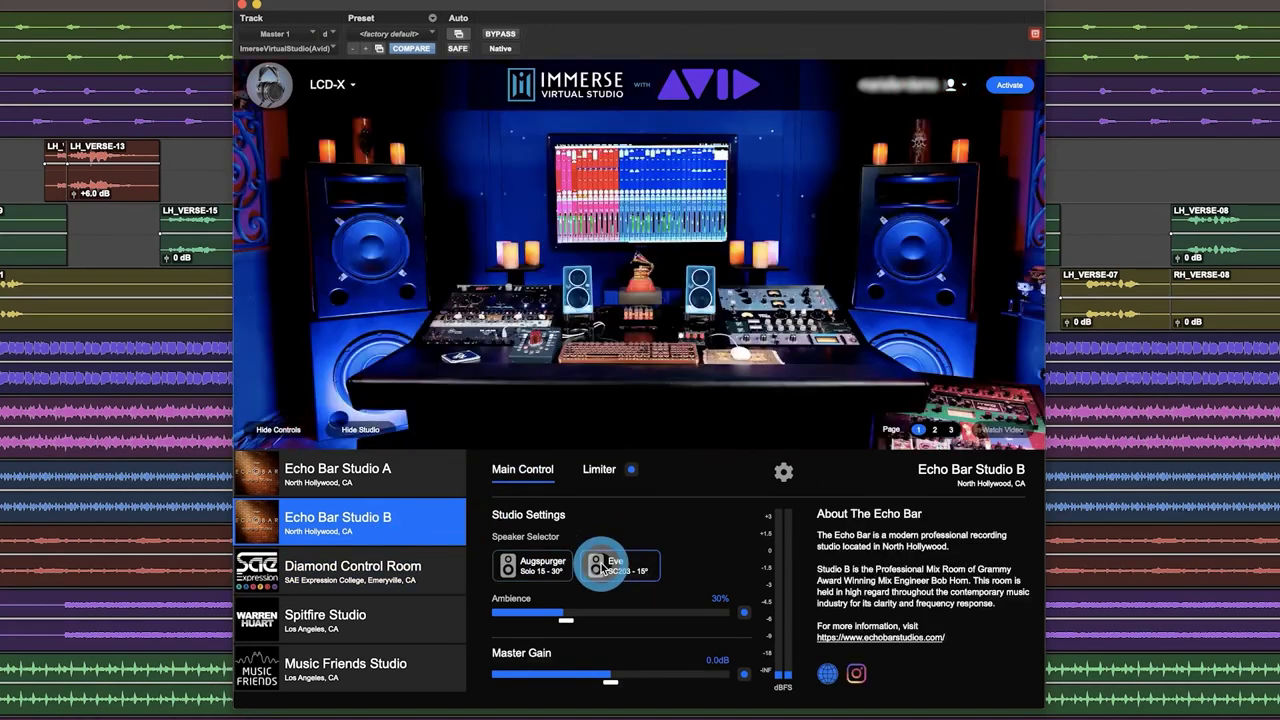
pyautogui.click(393, 268)
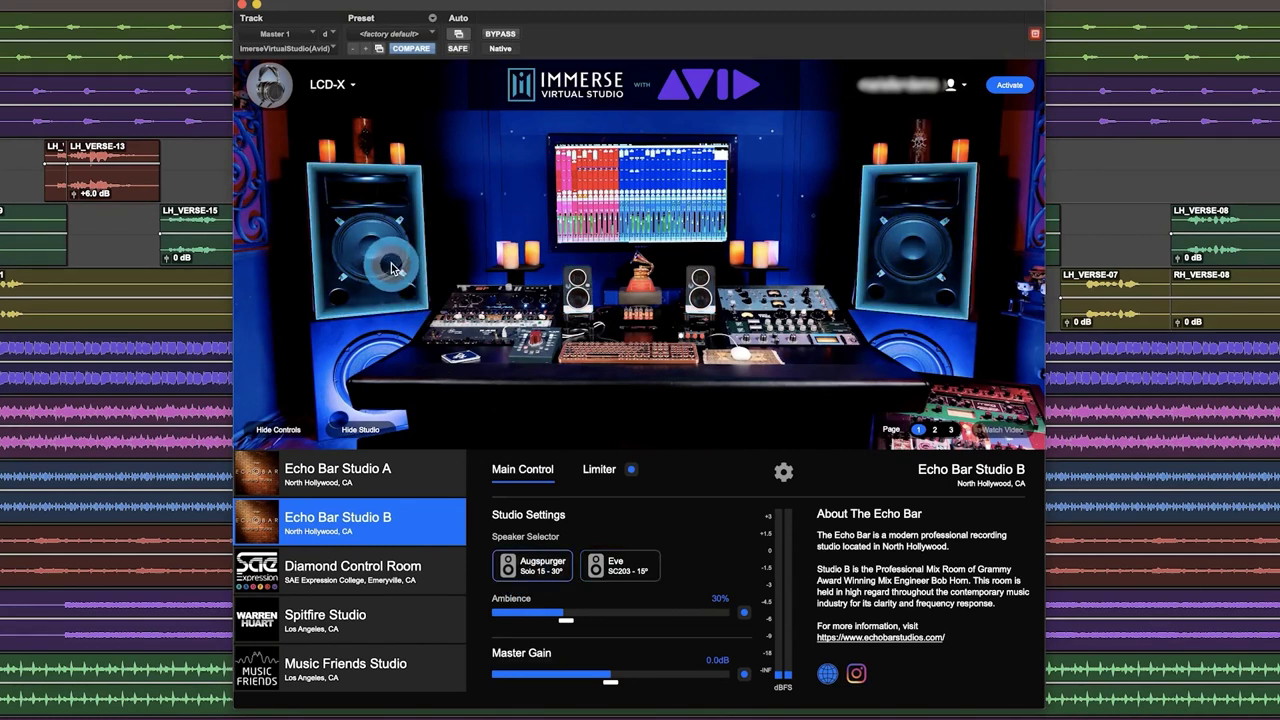
pyautogui.click(610, 562)
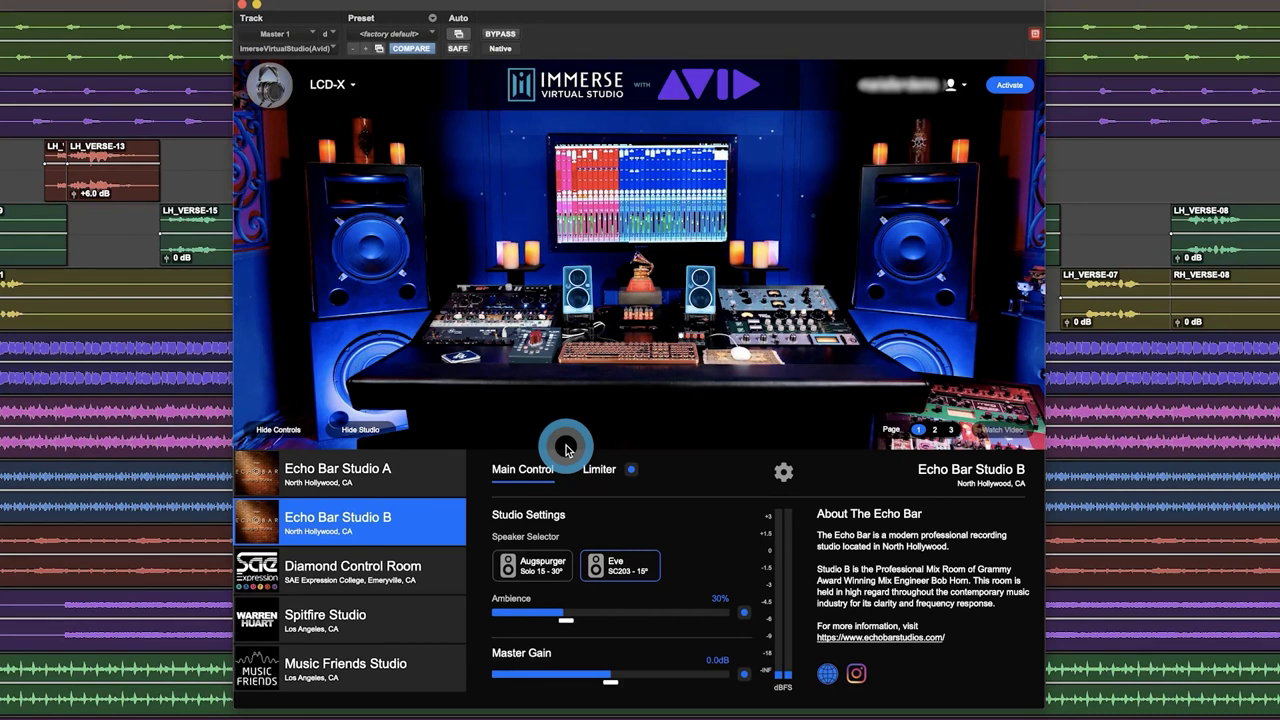
# Load Diamond Control Room, move its left speaker, then load Spitfire Studio with Genelec speakers.
pyautogui.click(420, 575)
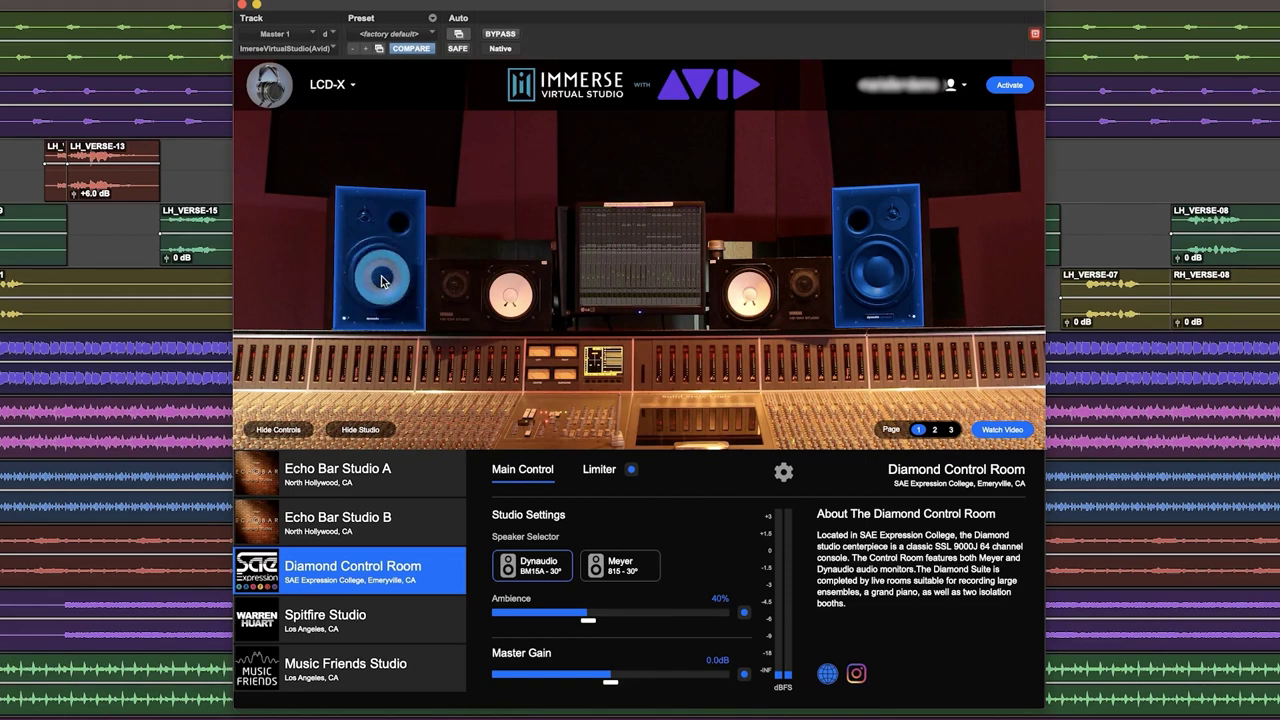
pyautogui.moveTo(381, 281); pyautogui.dragTo(366, 152)
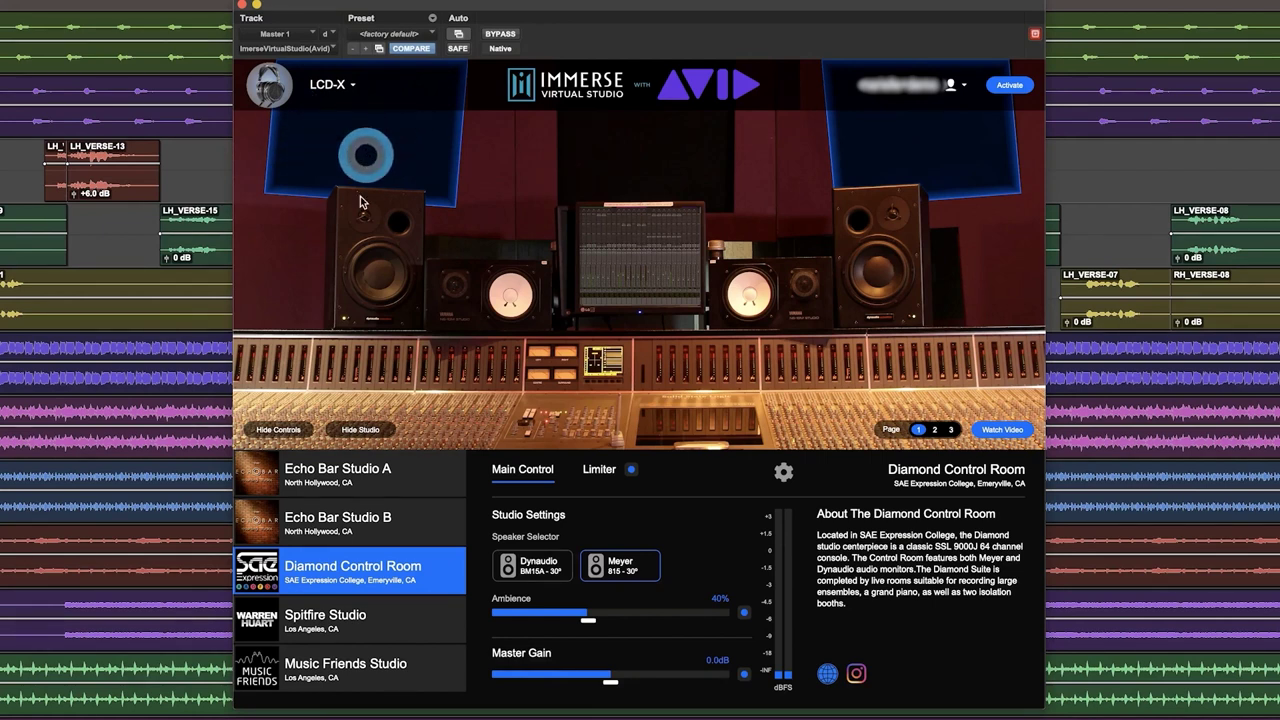
pyautogui.click(332, 615)
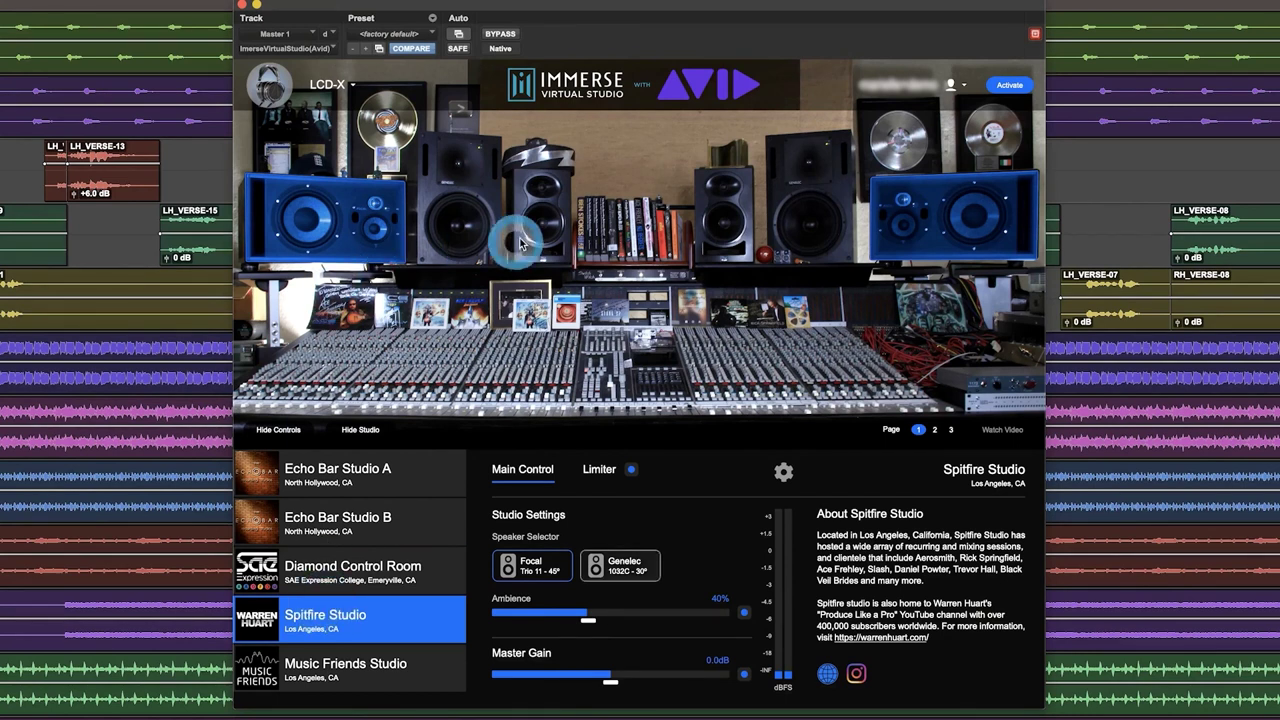
pyautogui.click(483, 244)
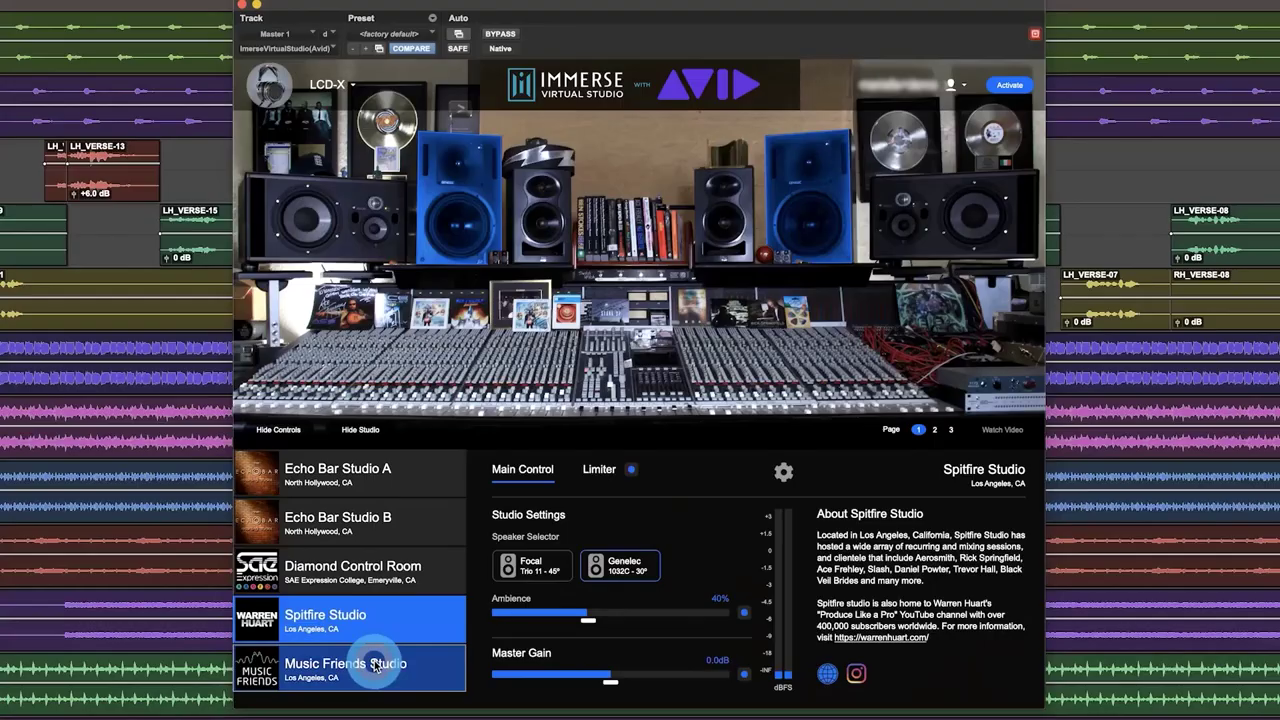
# Load Music Friends Studio, monitored through PMC speakers at 15% Ambience and 0.0 dB gain.
pyautogui.click(375, 665)
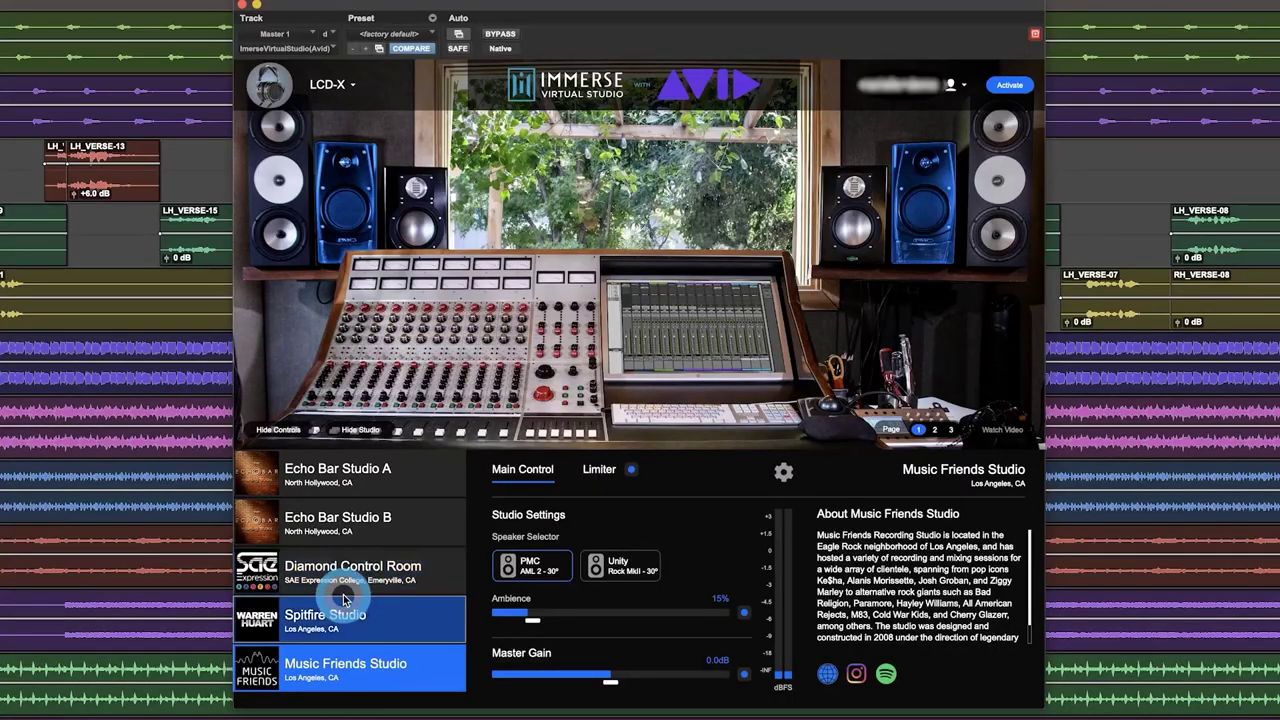
# Switch Music Friends Studio to its Unity speakers, then load Spitfire Studio again.
pyautogui.click(521, 569)
pyautogui.click(598, 562)
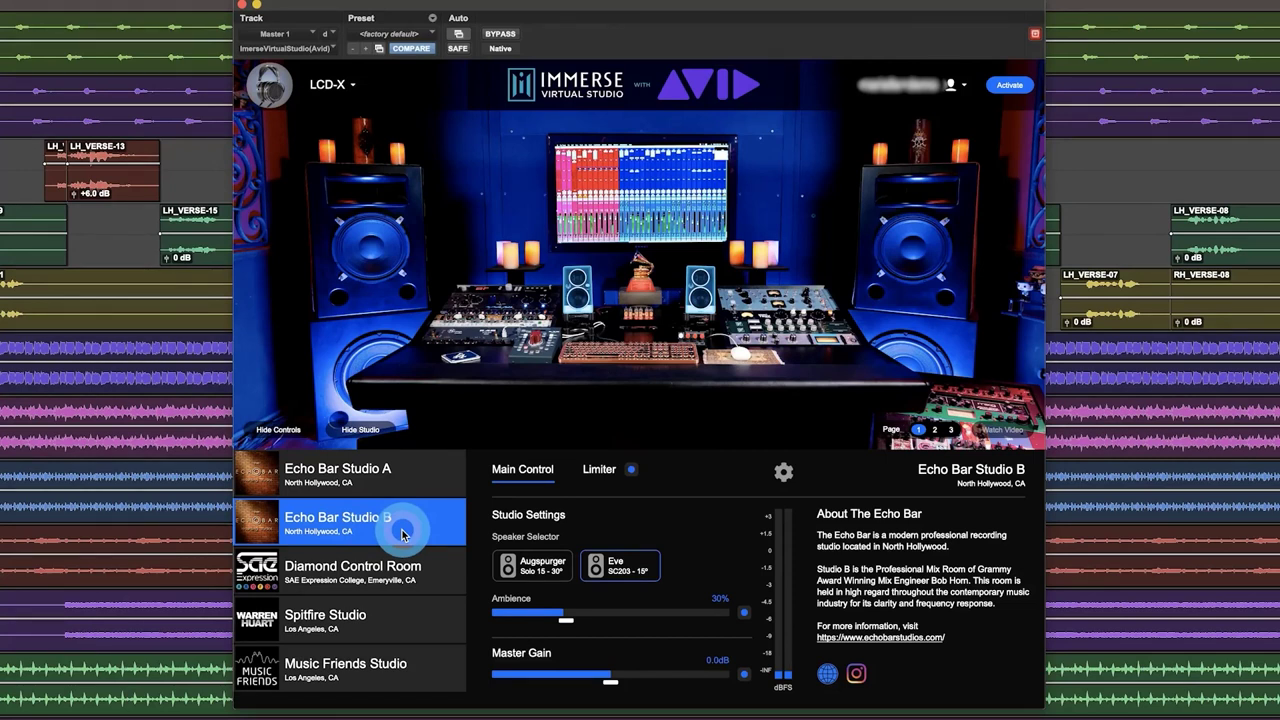
pyautogui.click(398, 628)
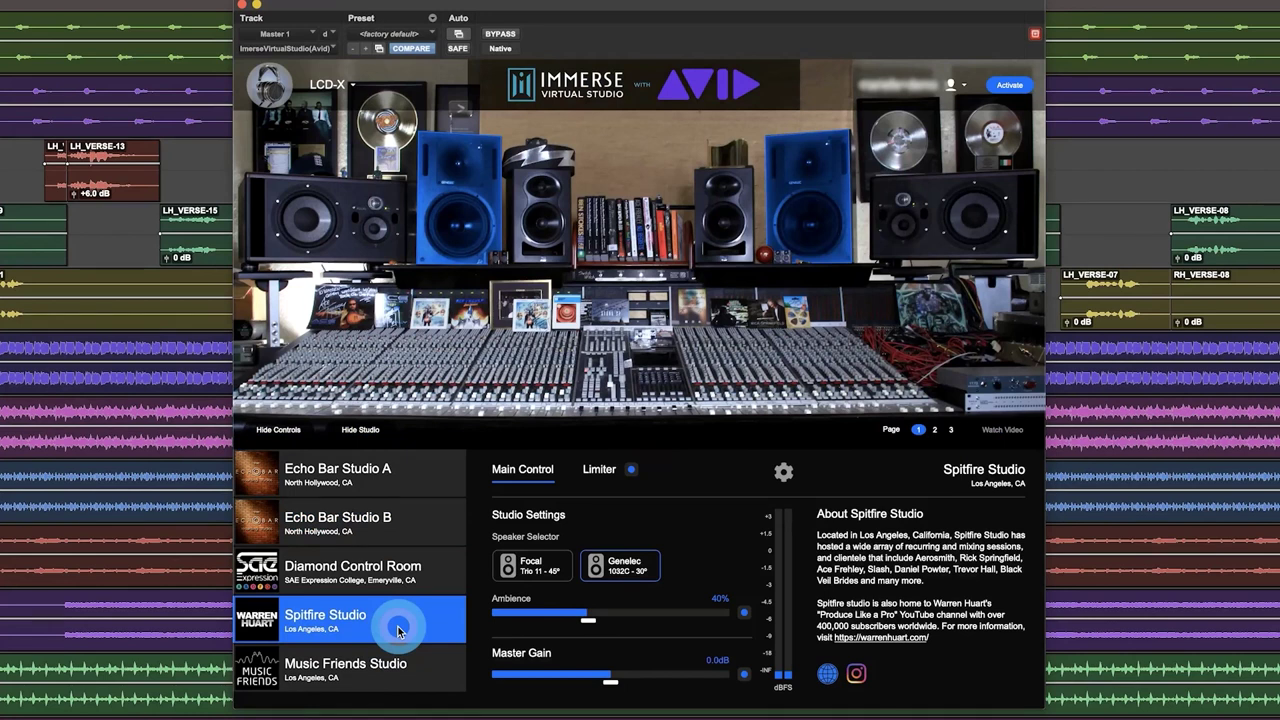
# Compare the Focal and Genelec speakers, ending back on the Focal pair.
pyautogui.click(545, 575)
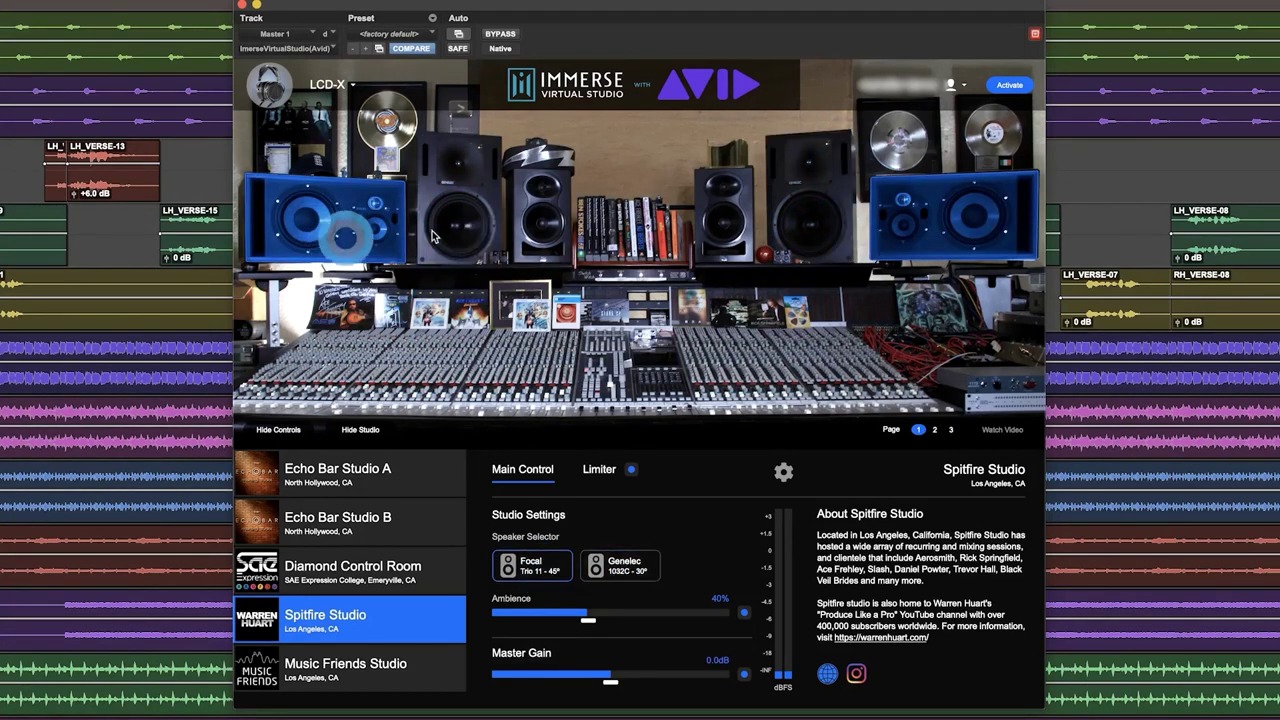
pyautogui.click(638, 568)
pyautogui.click(530, 566)
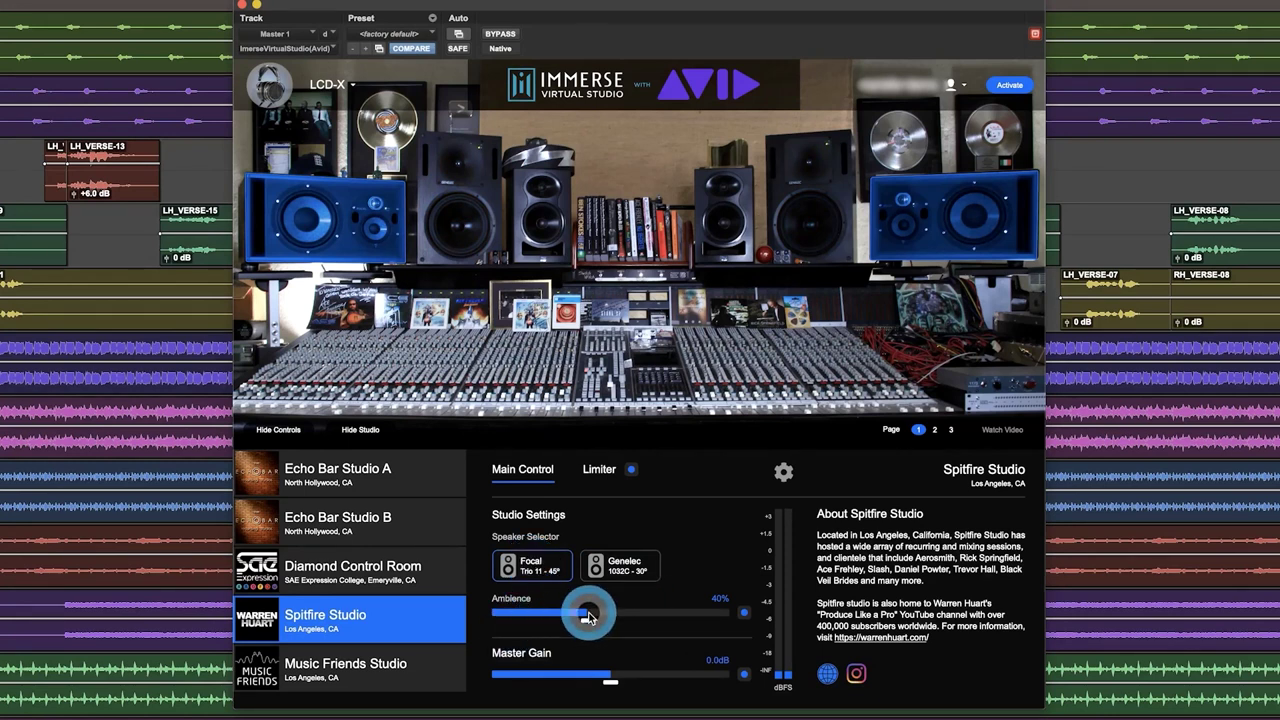
# Audition Music Friends Studio with ambience swept up and back to 20%, then Echo Bar Studios B and A.
pyautogui.click(391, 658)
pyautogui.moveTo(531, 611); pyautogui.dragTo(731, 614)
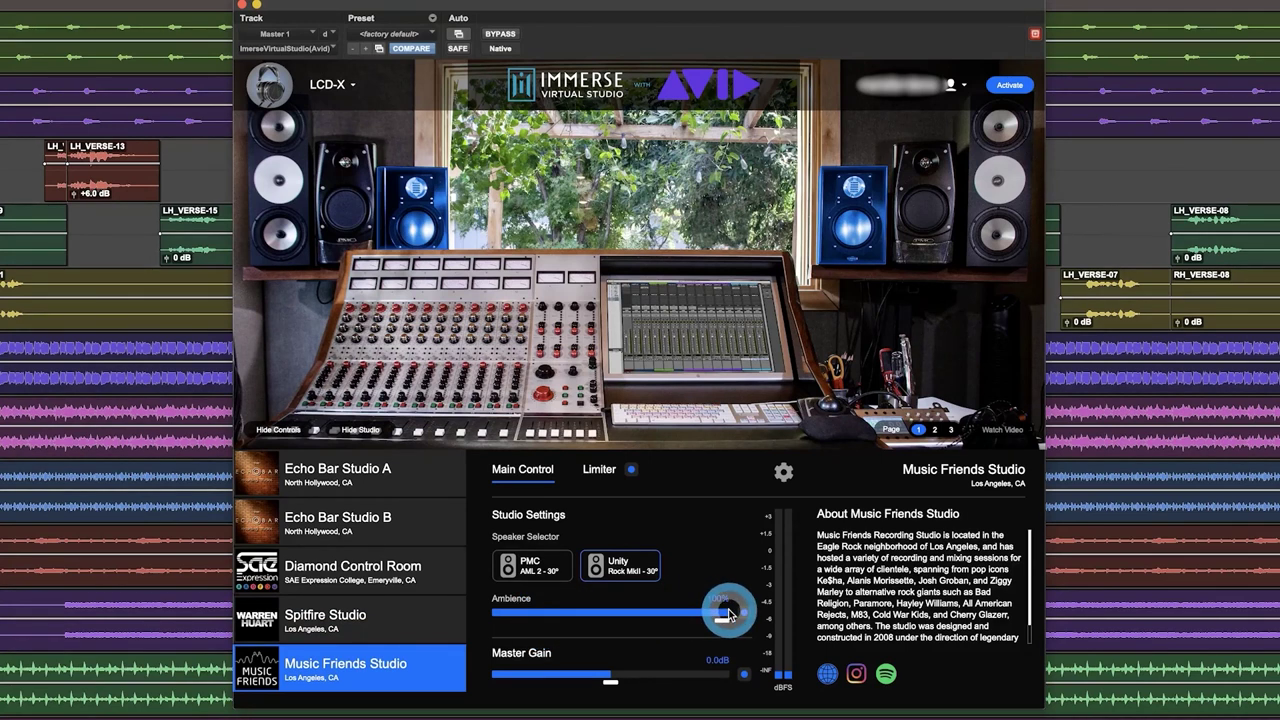
pyautogui.moveTo(731, 614); pyautogui.dragTo(540, 616)
pyautogui.click(385, 527)
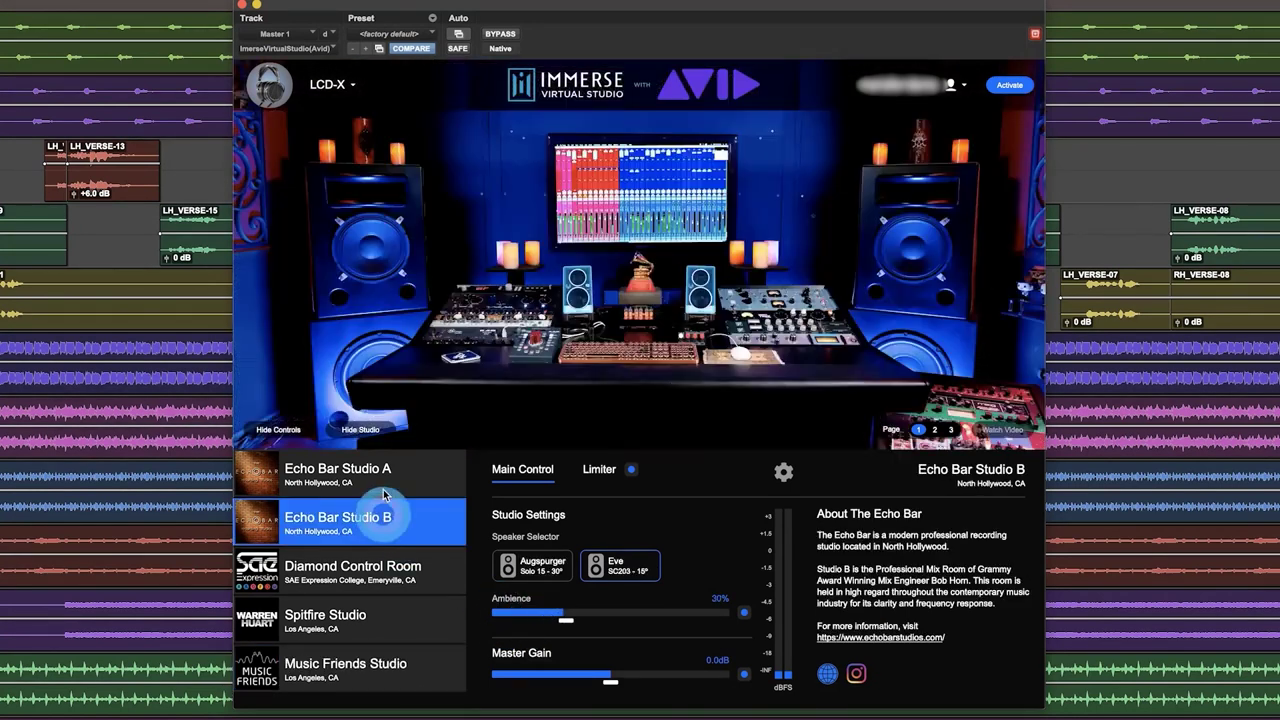
pyautogui.click(384, 490)
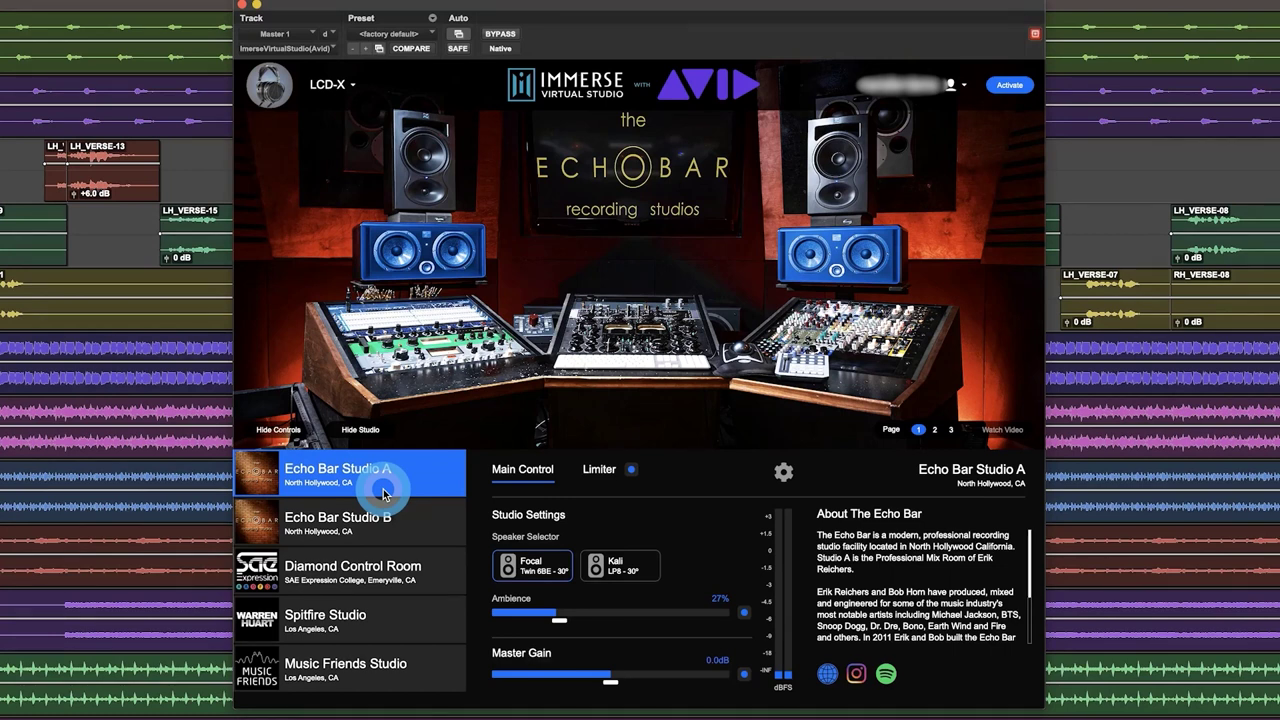
# Reload Music Friends Studio, sweep its ambience toward maximum, then settle it at 24%.
pyautogui.click(386, 660)
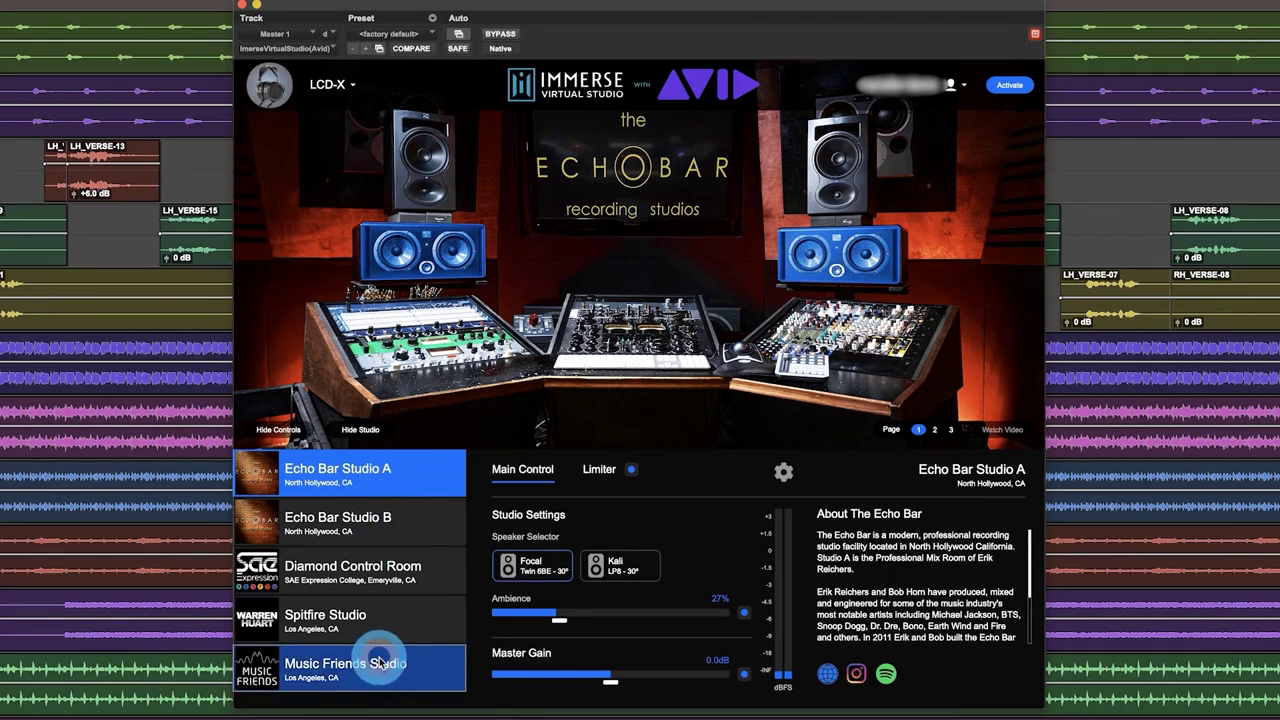
pyautogui.click(541, 623)
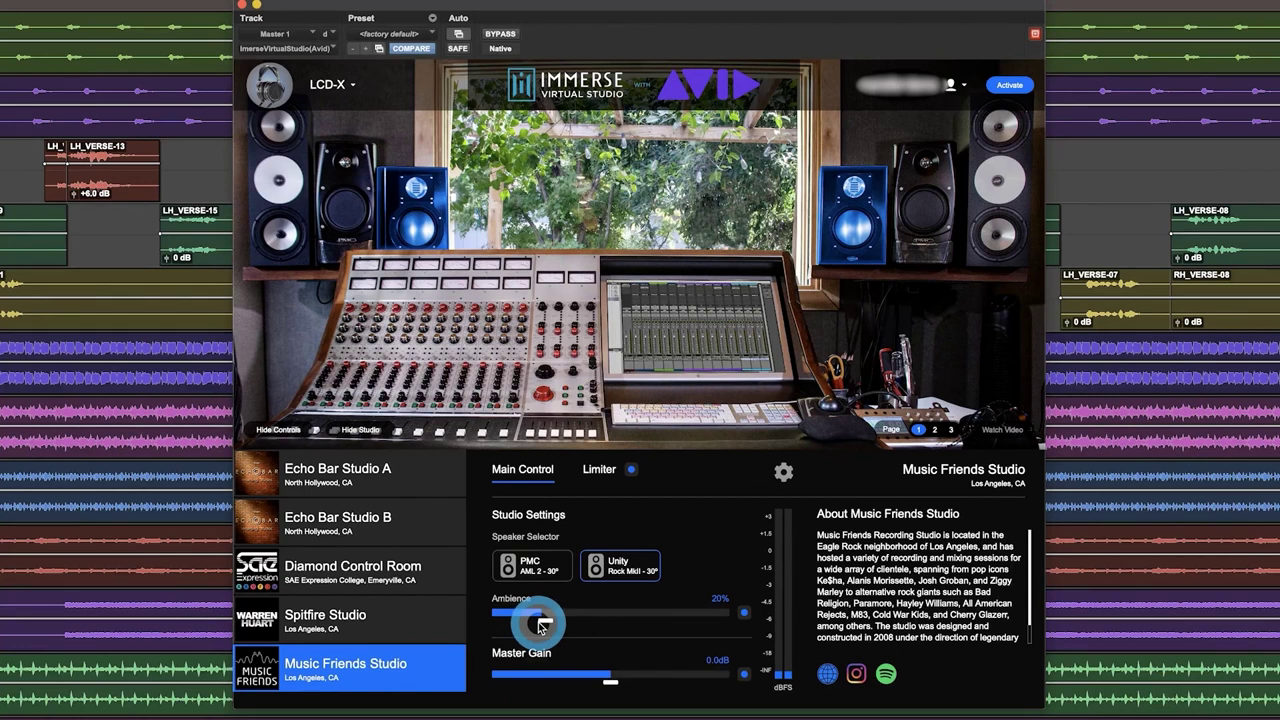
pyautogui.moveTo(541, 624); pyautogui.dragTo(735, 620)
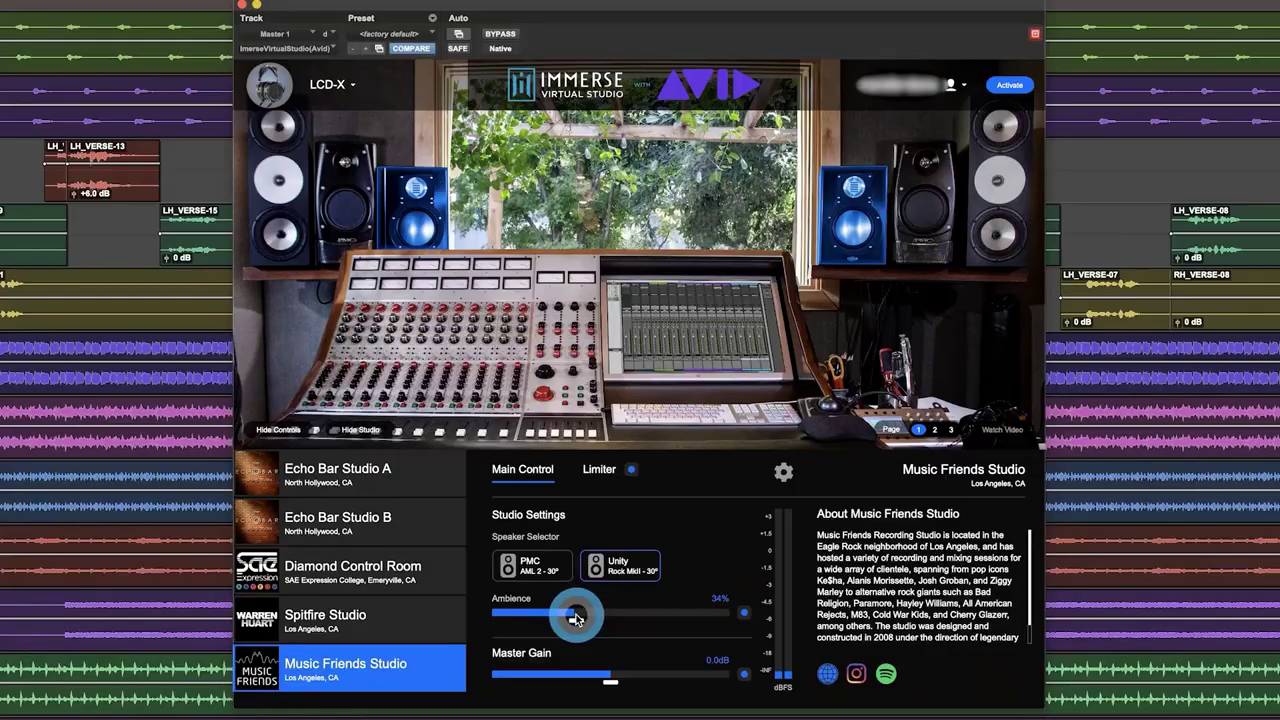
pyautogui.moveTo(571, 614)
pyautogui.mouseDown()
pyautogui.moveTo(752, 628)
pyautogui.moveTo(505, 620)
pyautogui.moveTo(740, 615)
pyautogui.moveTo(553, 618)
pyautogui.mouseUp()
pyautogui.moveTo(586, 680); pyautogui.dragTo(783, 638)
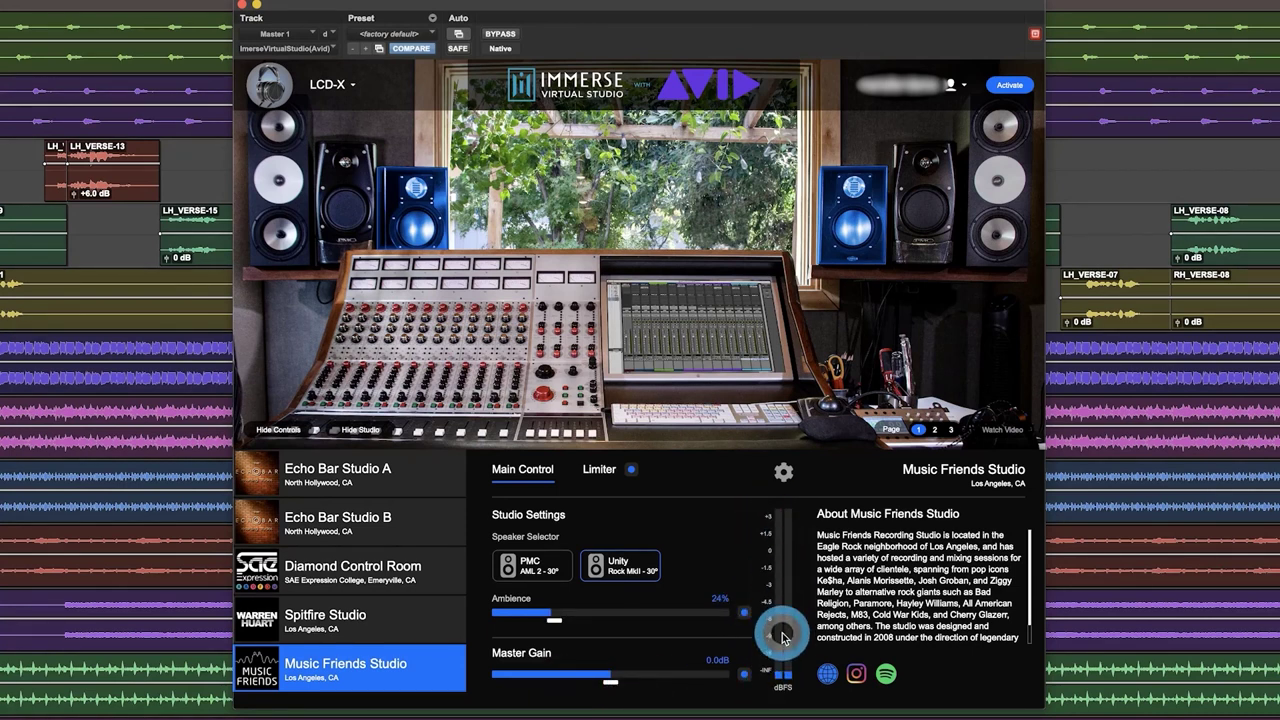
# Turn the peak limiter off and back on, then bring up Additional Settings (Clarity 2, Balance 0).
pyautogui.click(600, 471)
pyautogui.click(631, 471)
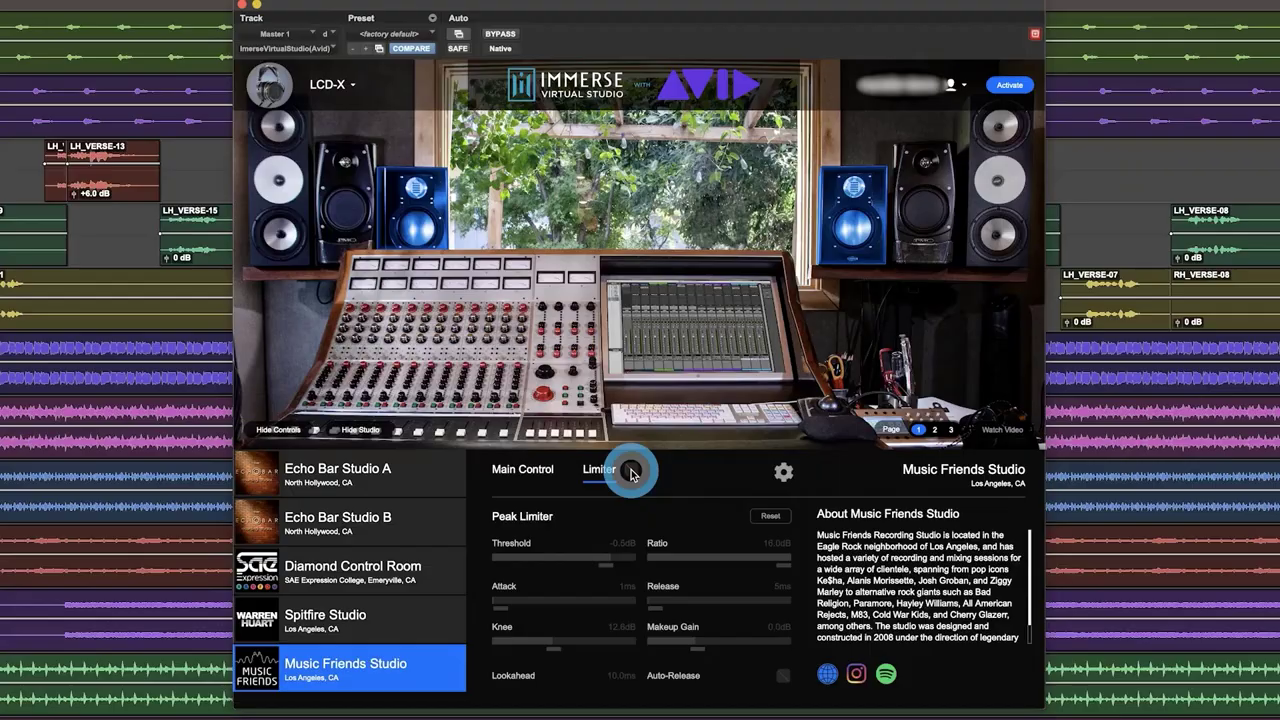
pyautogui.click(631, 471)
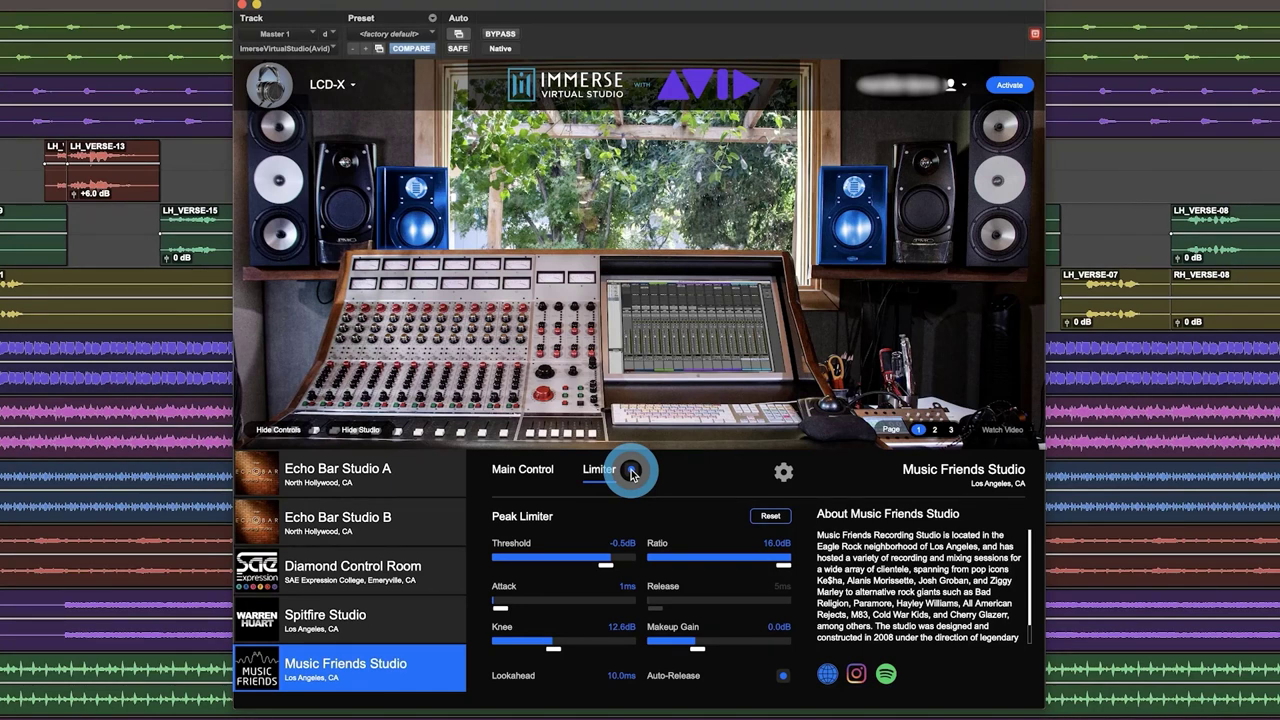
pyautogui.click(785, 472)
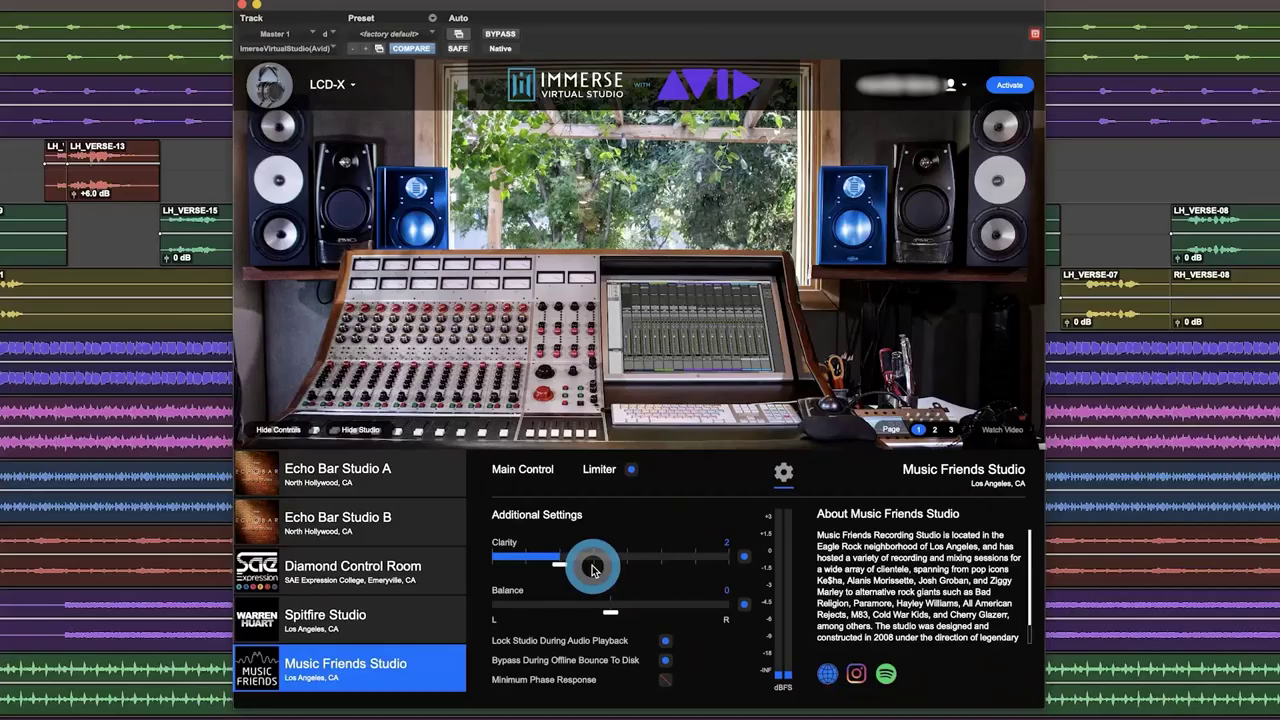
pyautogui.moveTo(672, 553); pyautogui.dragTo(727, 563)
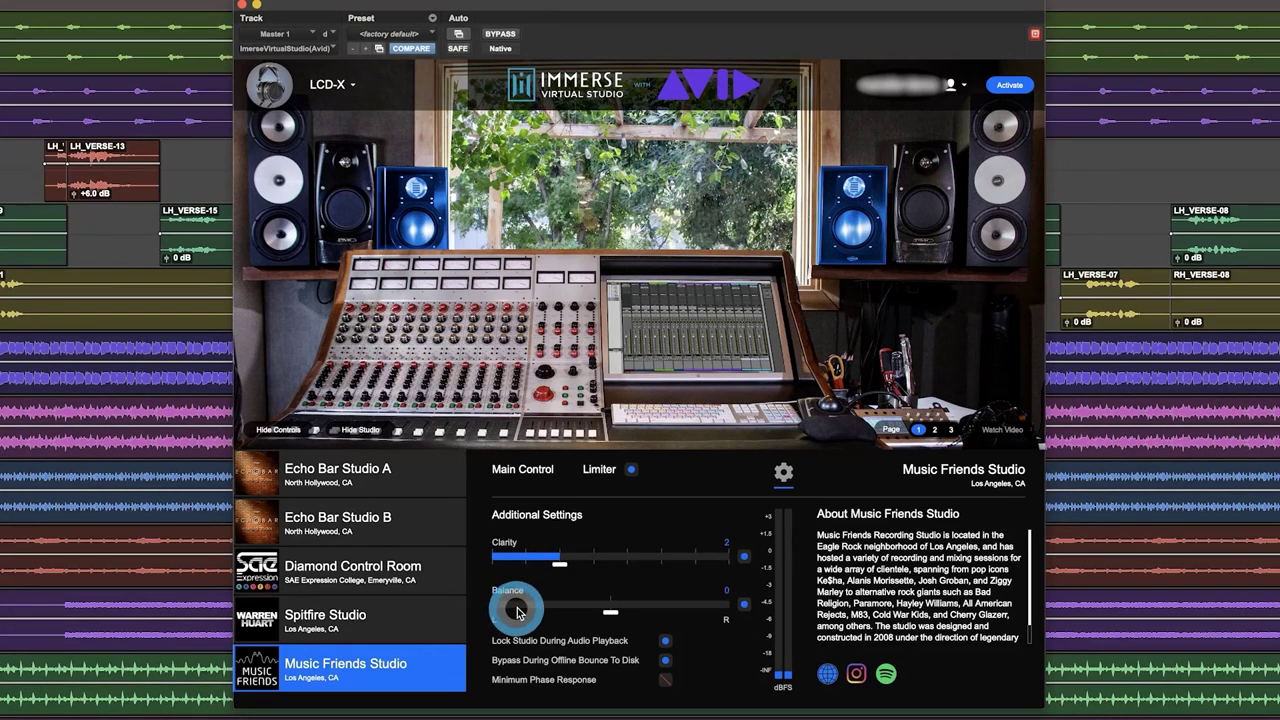
pyautogui.moveTo(609, 611)
pyautogui.mouseDown()
pyautogui.moveTo(529, 609)
pyautogui.moveTo(646, 608)
pyautogui.moveTo(630, 612)
pyautogui.mouseUp()
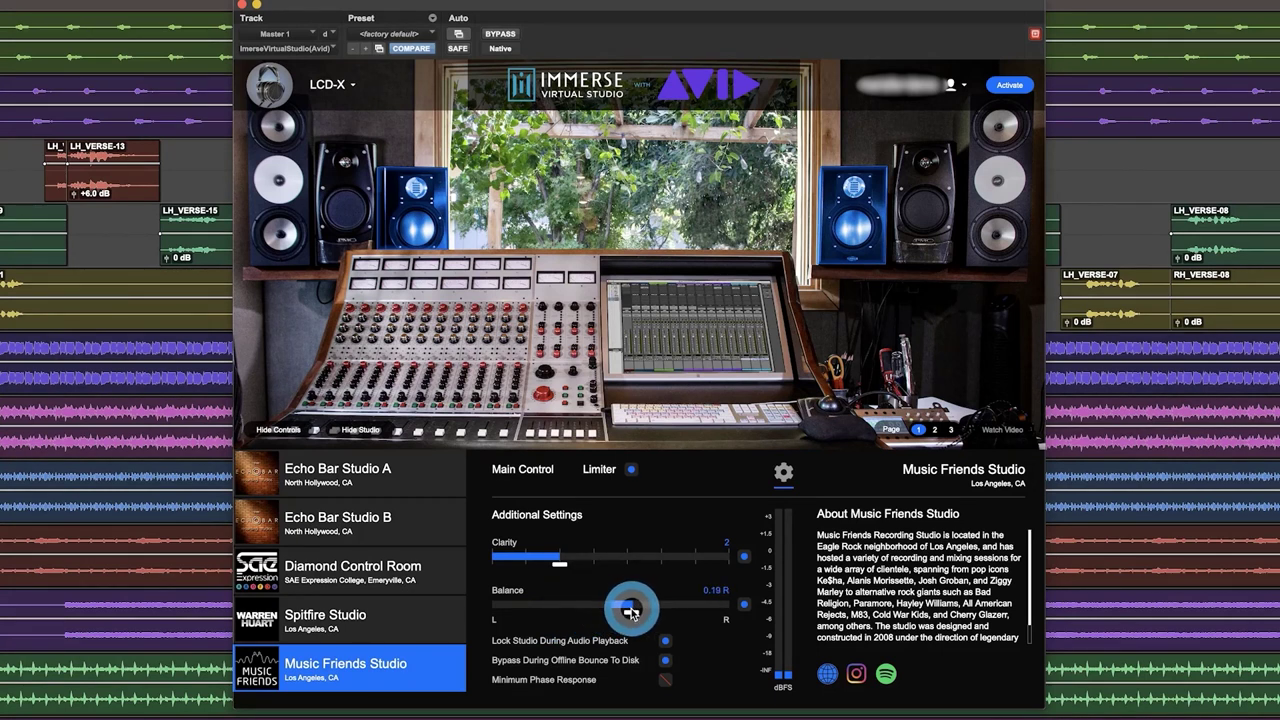
pyautogui.keyDown('alt'); pyautogui.click(630, 612); pyautogui.keyUp('alt')
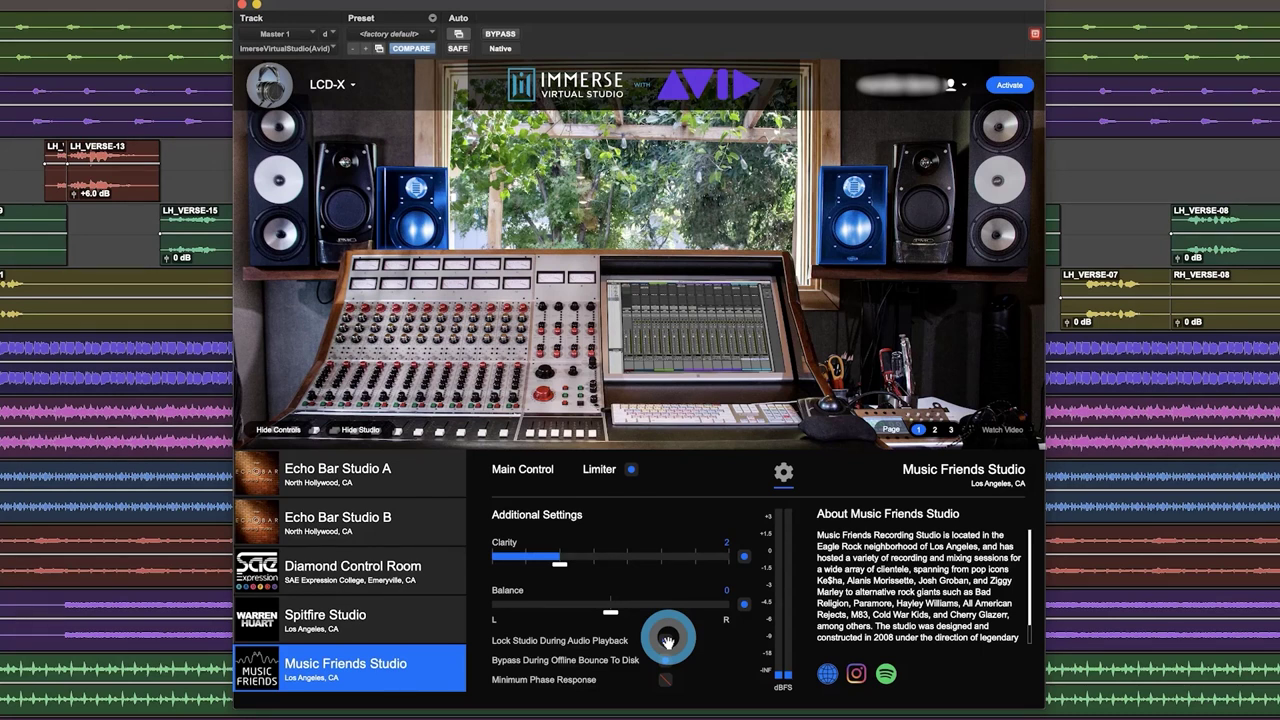
# Pass through Echo Bar Studio A and load the Diamond Control Room.
pyautogui.click(372, 486)
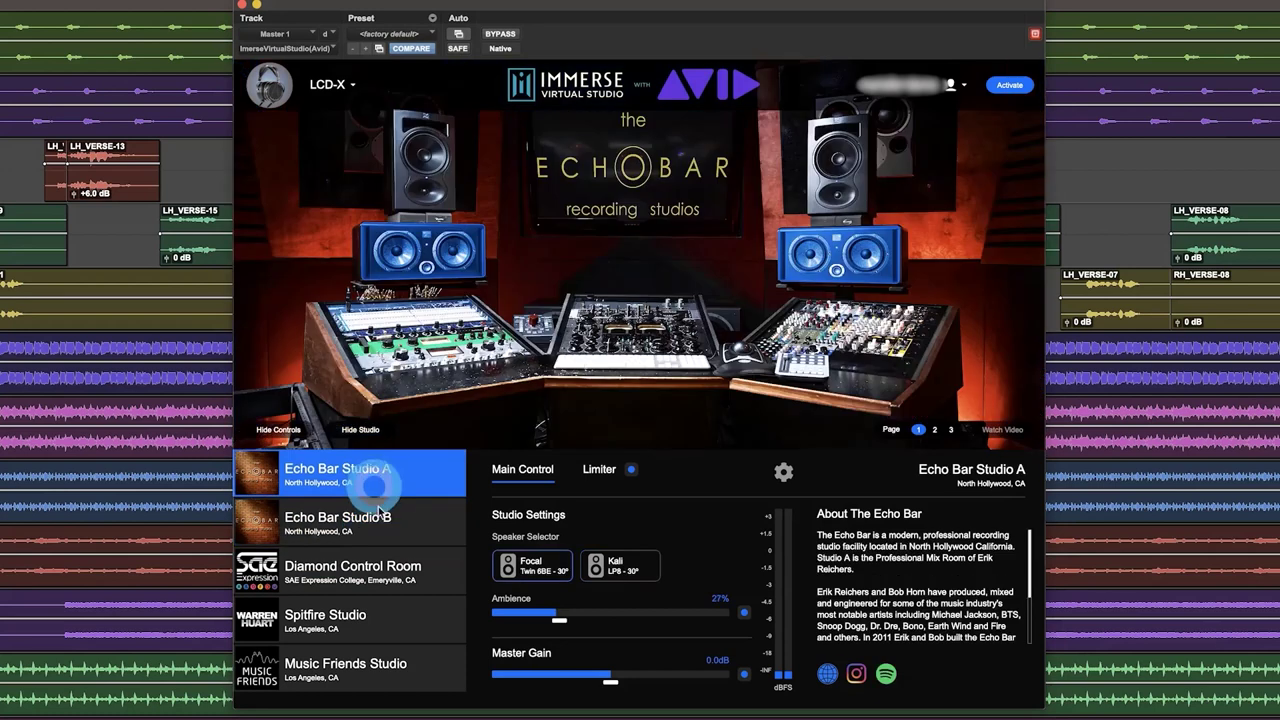
pyautogui.click(387, 574)
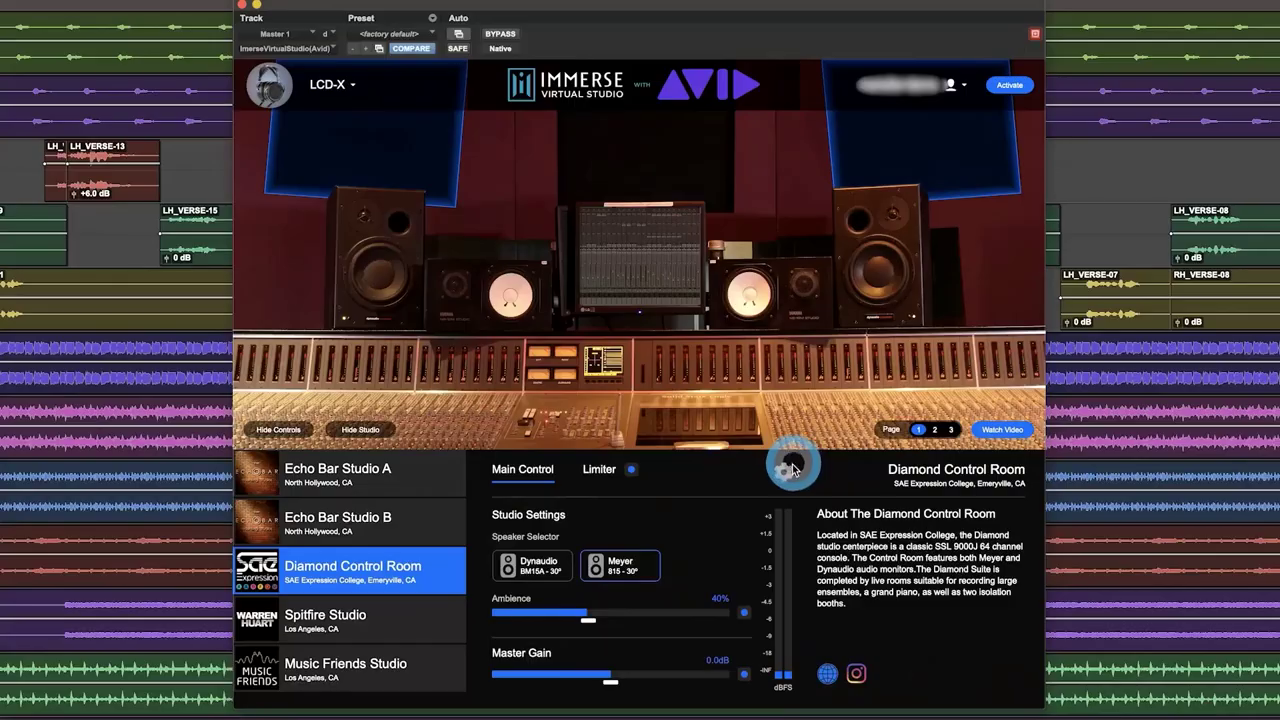
# In Additional Settings, toggle Bypass During Offline Bounce To Disk.
pyautogui.click(783, 472)
pyautogui.click(680, 653)
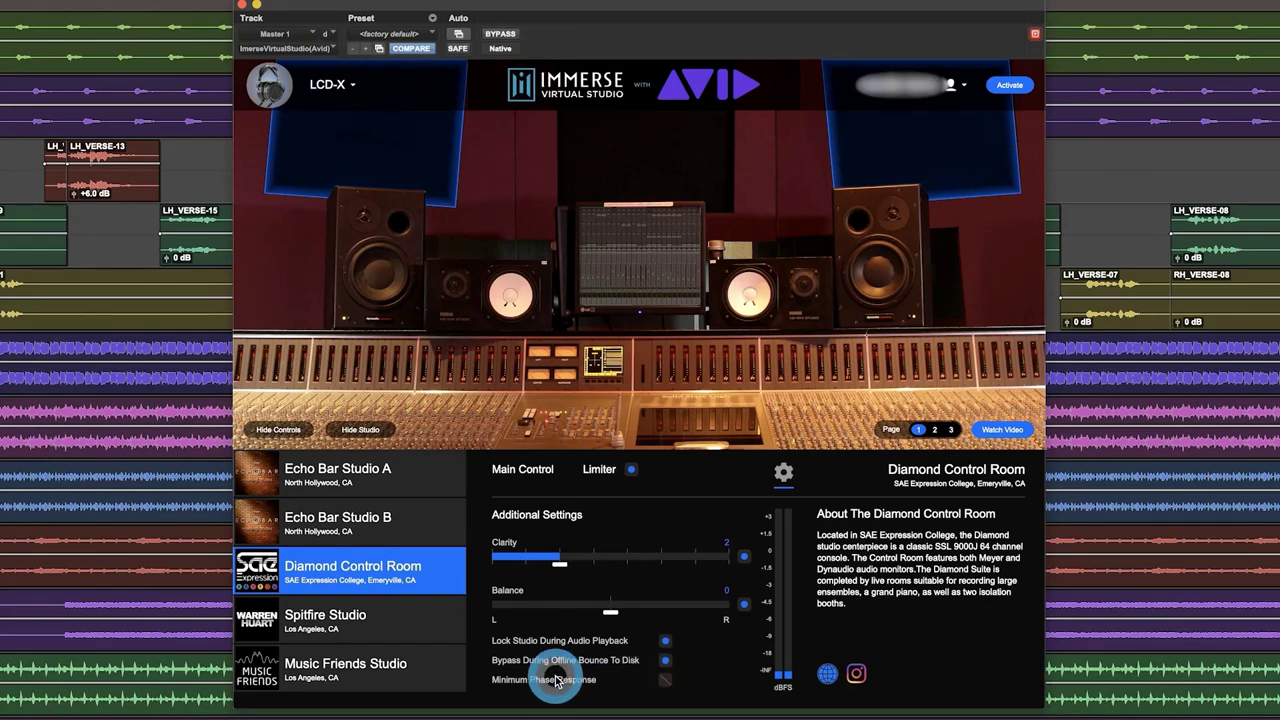
pyautogui.moveTo(551, 685)
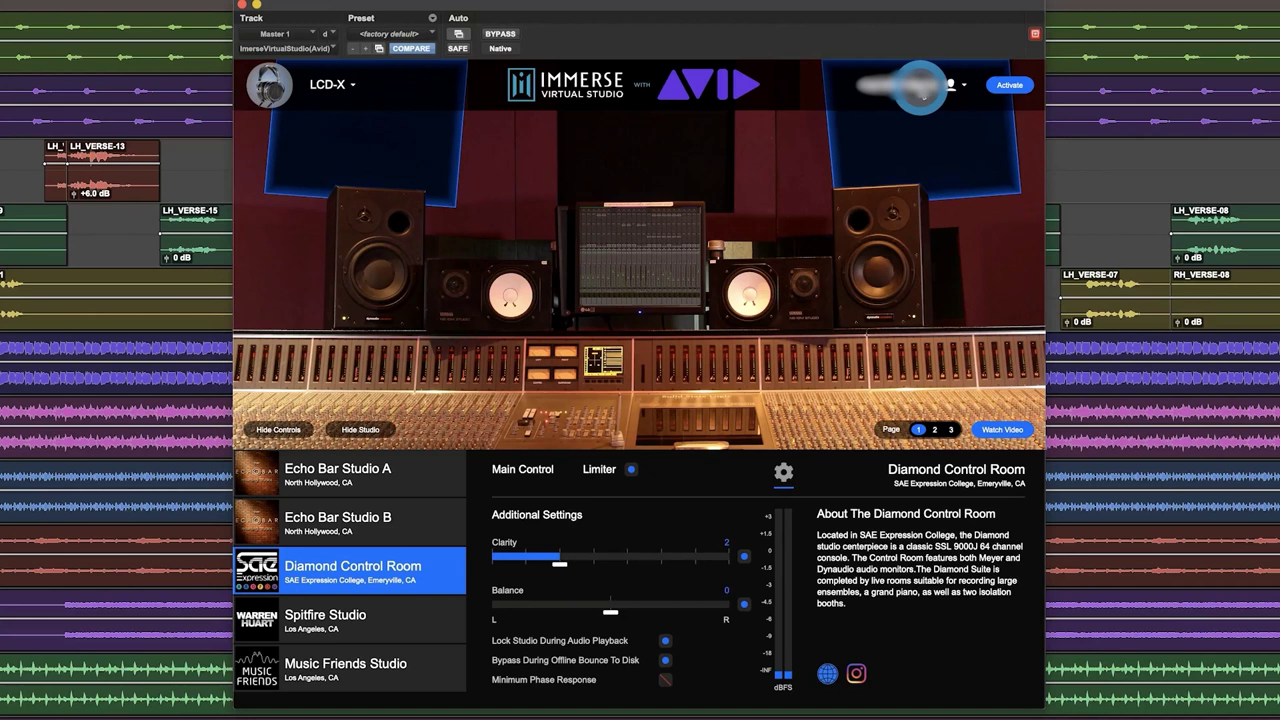
# View the user profile's trial license details (8 days, 4 of 5 devices), then the Activate License dialog.
pyautogui.click(920, 88)
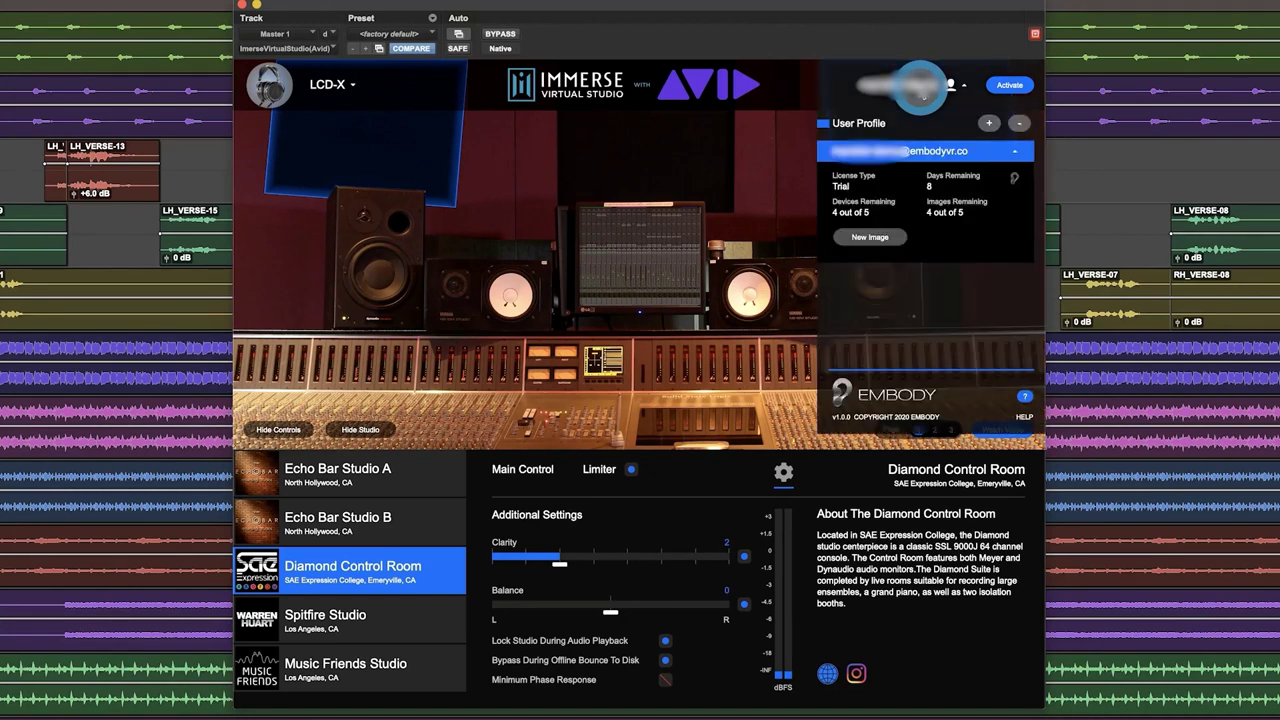
pyautogui.click(1021, 124)
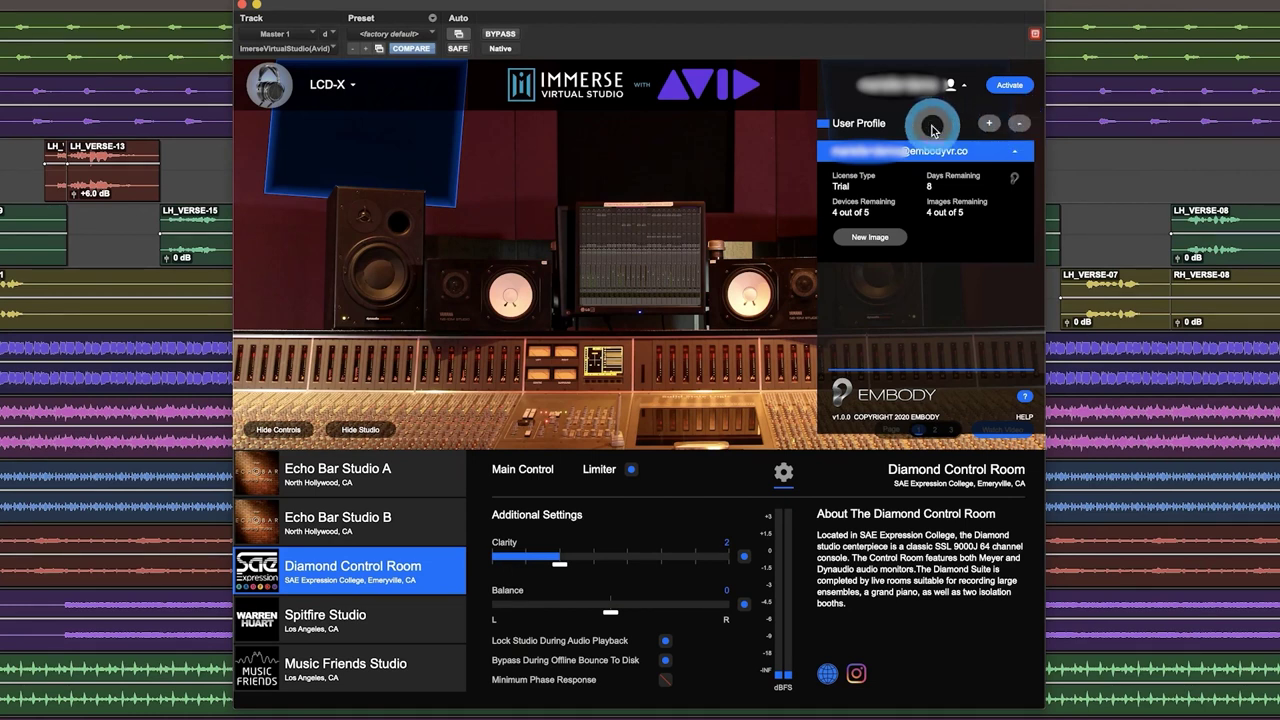
pyautogui.click(1017, 126)
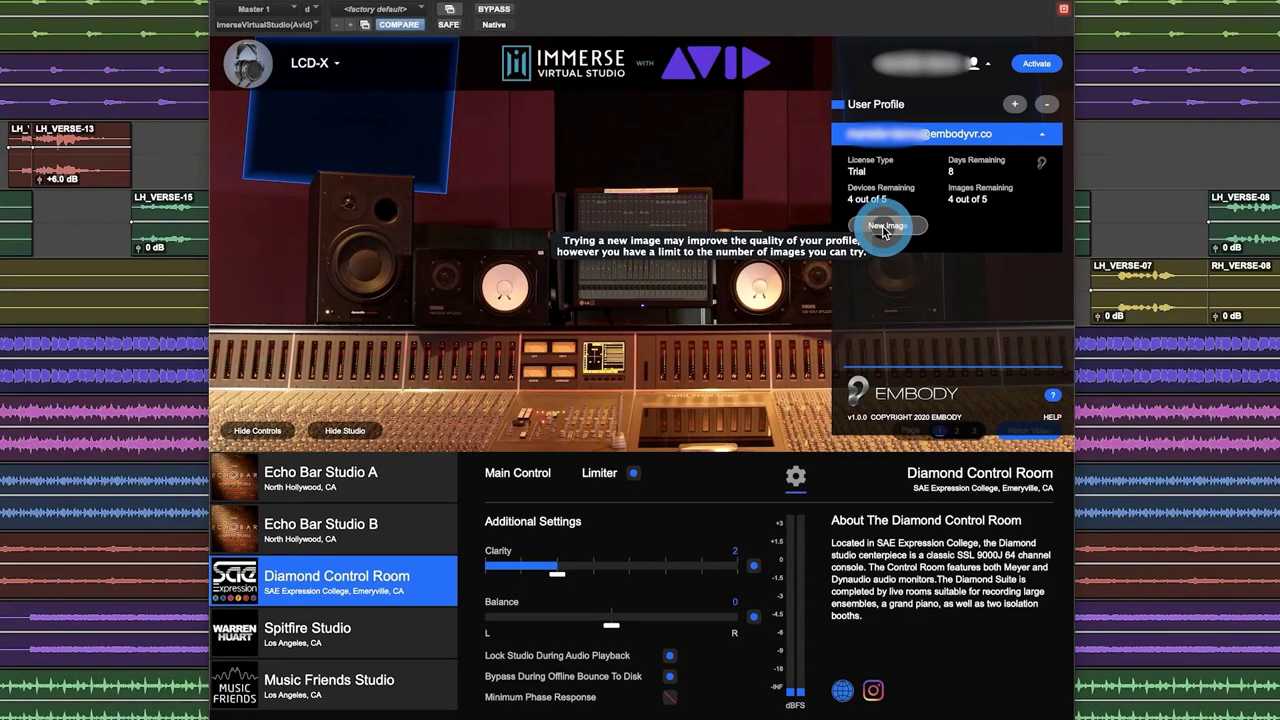
pyautogui.click(1045, 64)
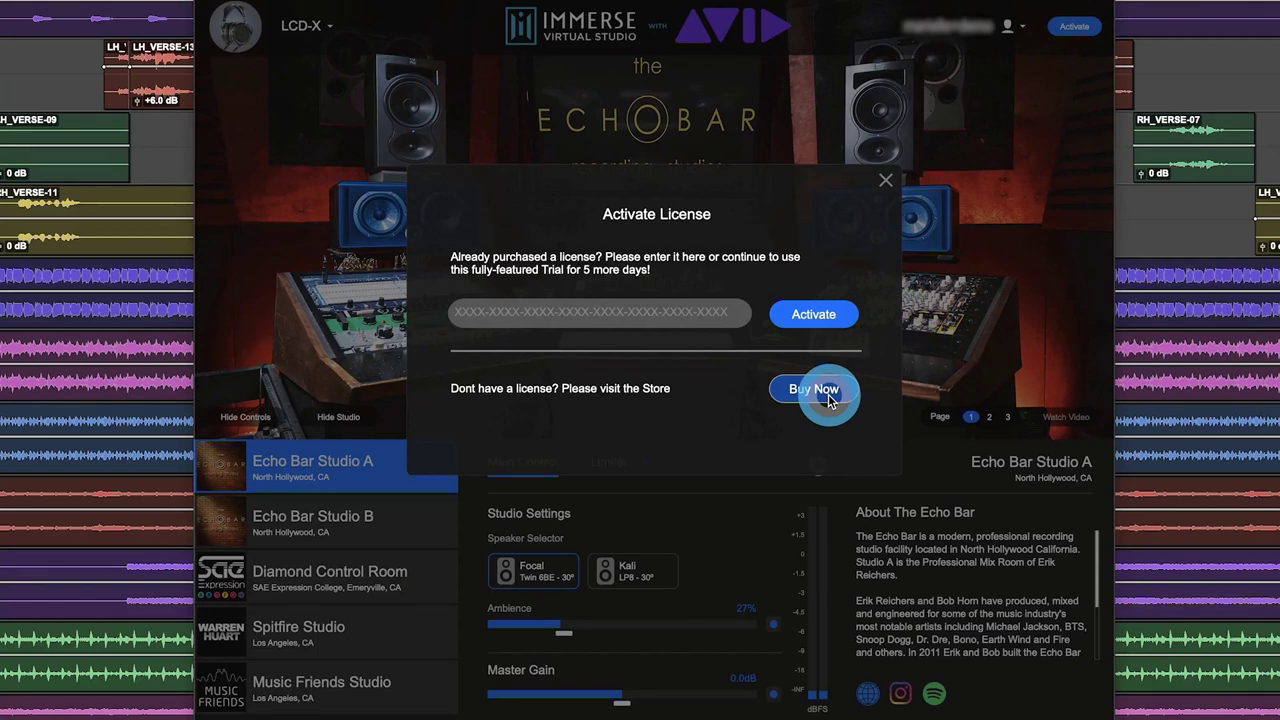
# Paste the licence key, submit it for activation, and close the license window.
pyautogui.click(458, 314)
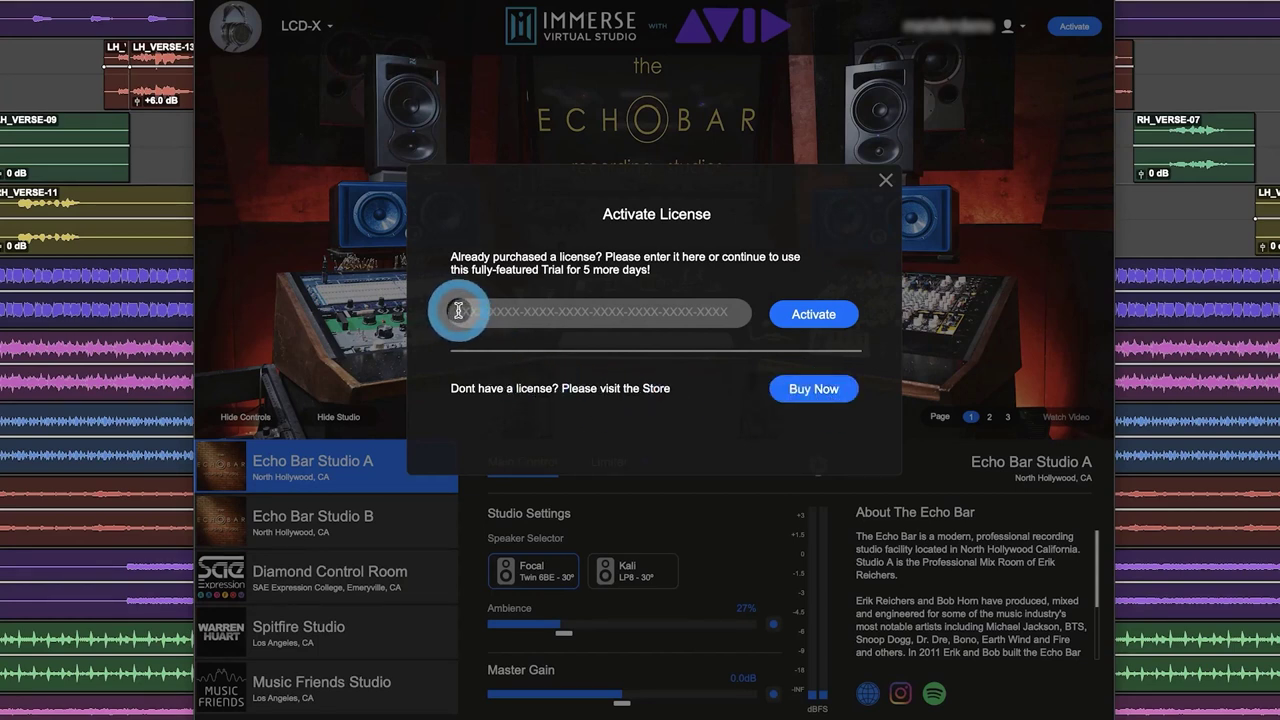
pyautogui.hotkey('ctrl', 'v')
pyautogui.click(813, 315)
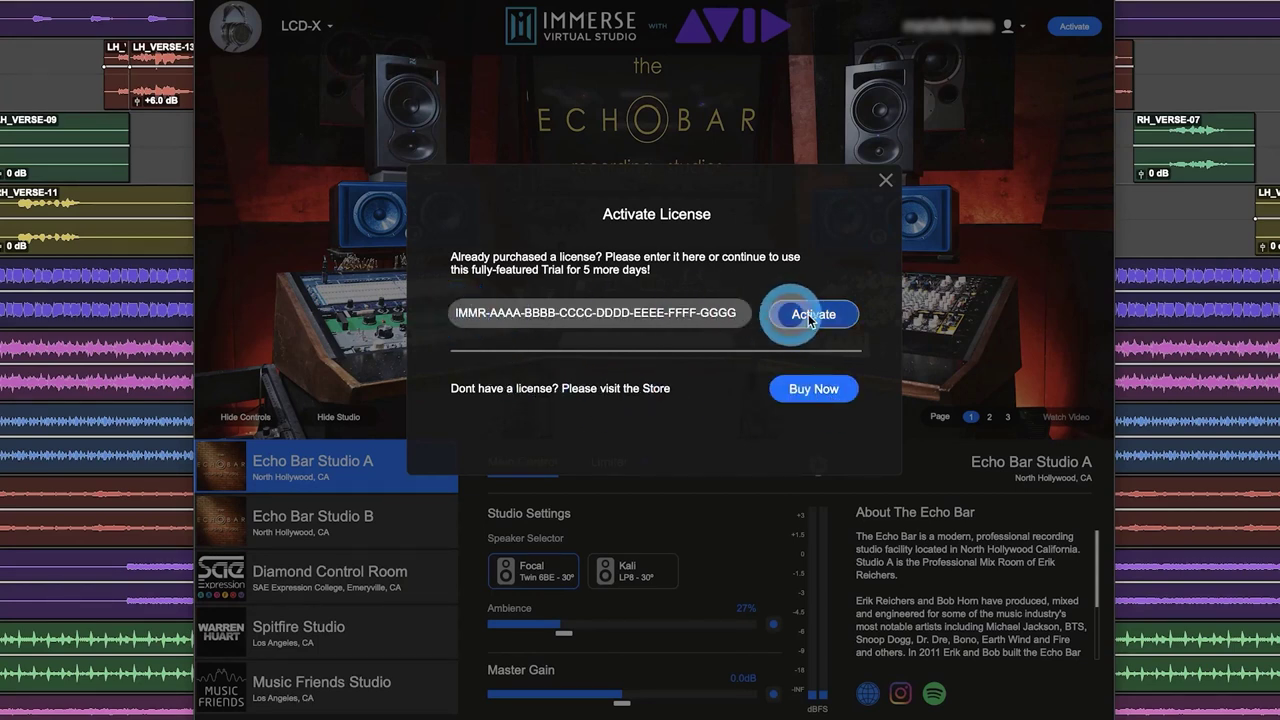
pyautogui.click(885, 180)
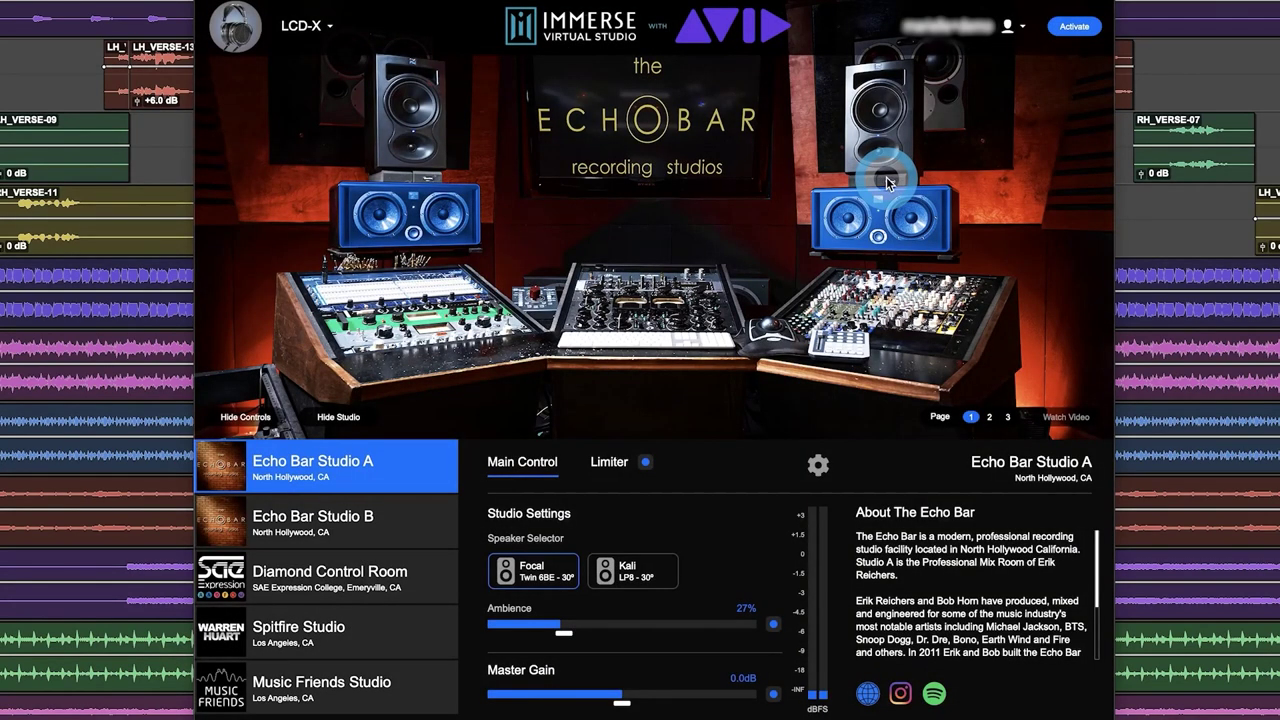